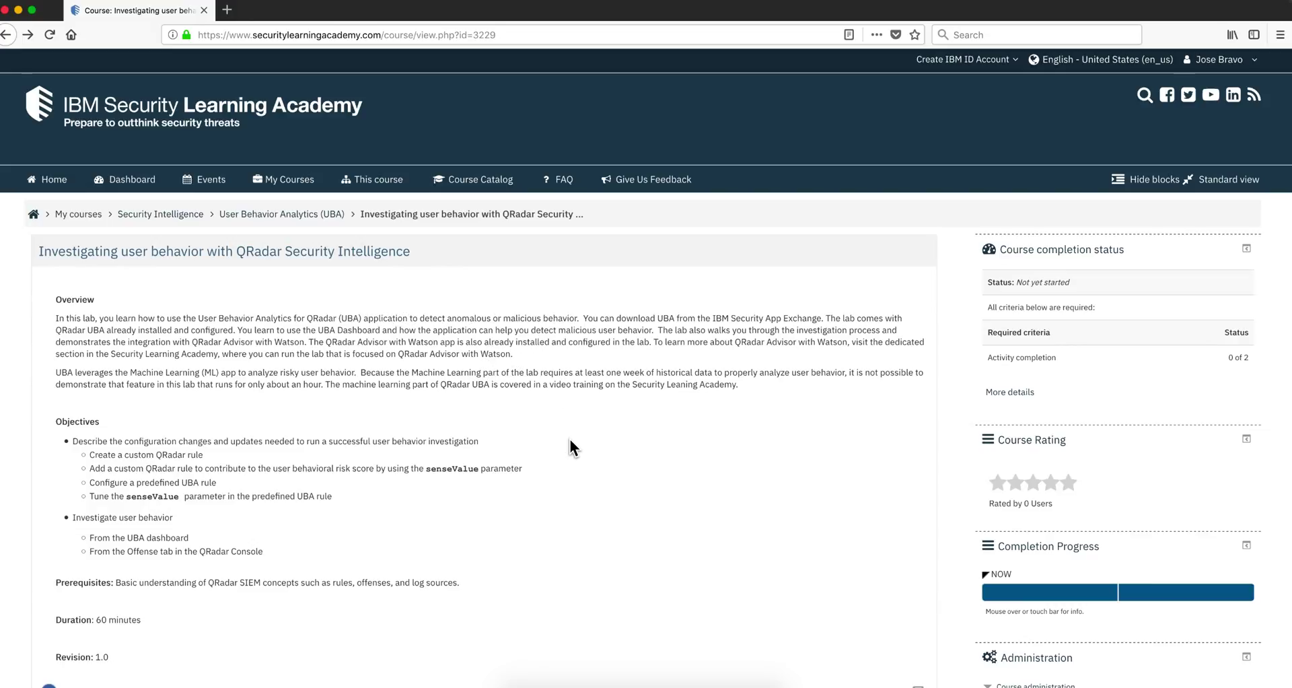
Open the lab guide from the course page, review its table of contents, and return to the course page.
scroll(570, 446, down, 5)
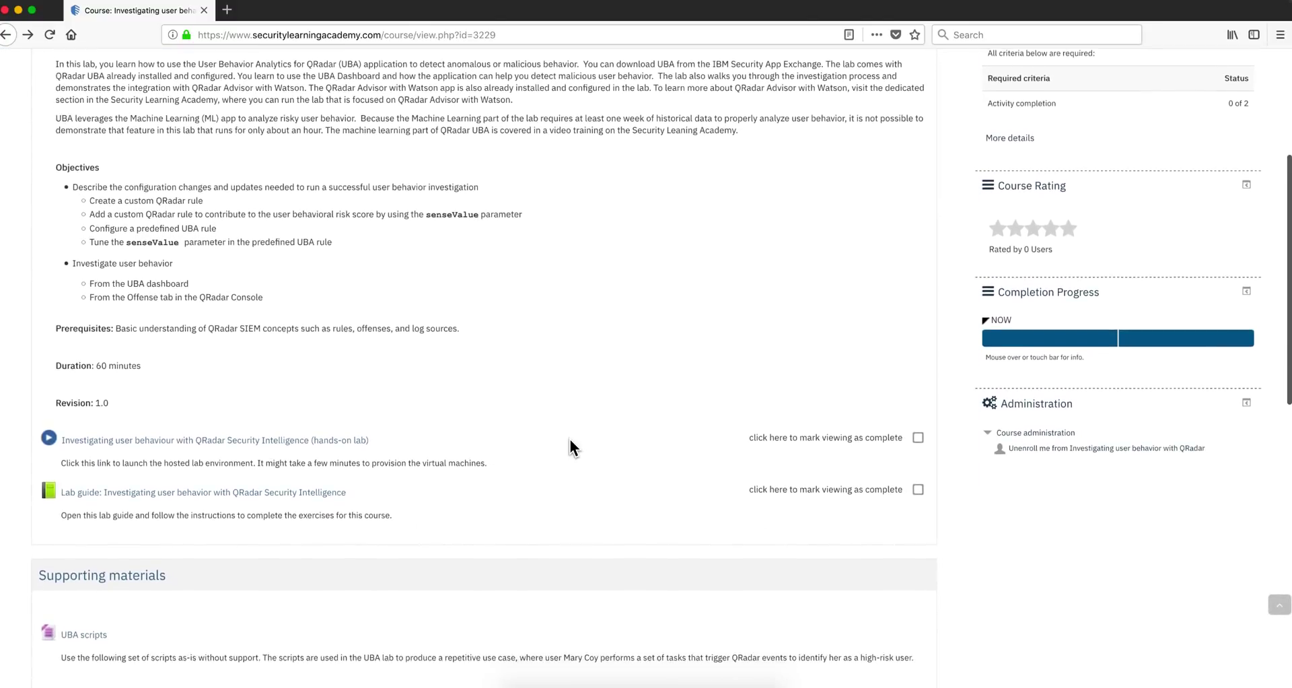
scroll(570, 445, down, 2)
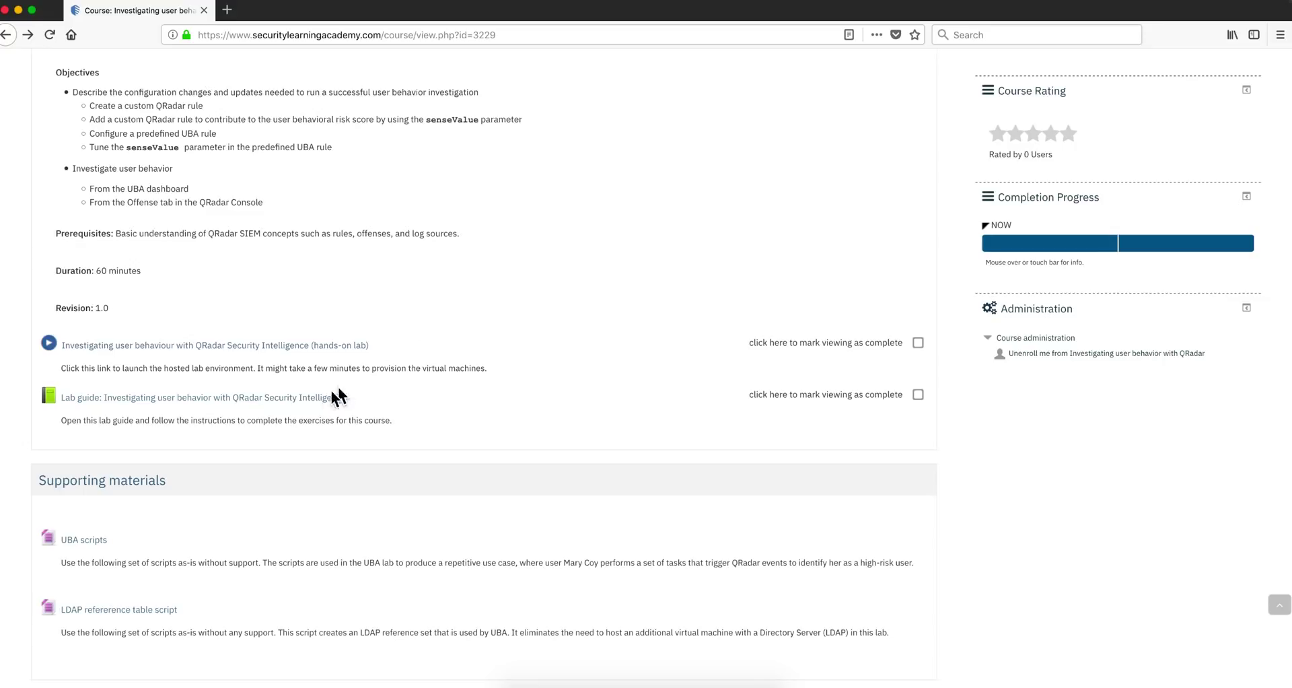
click(294, 399)
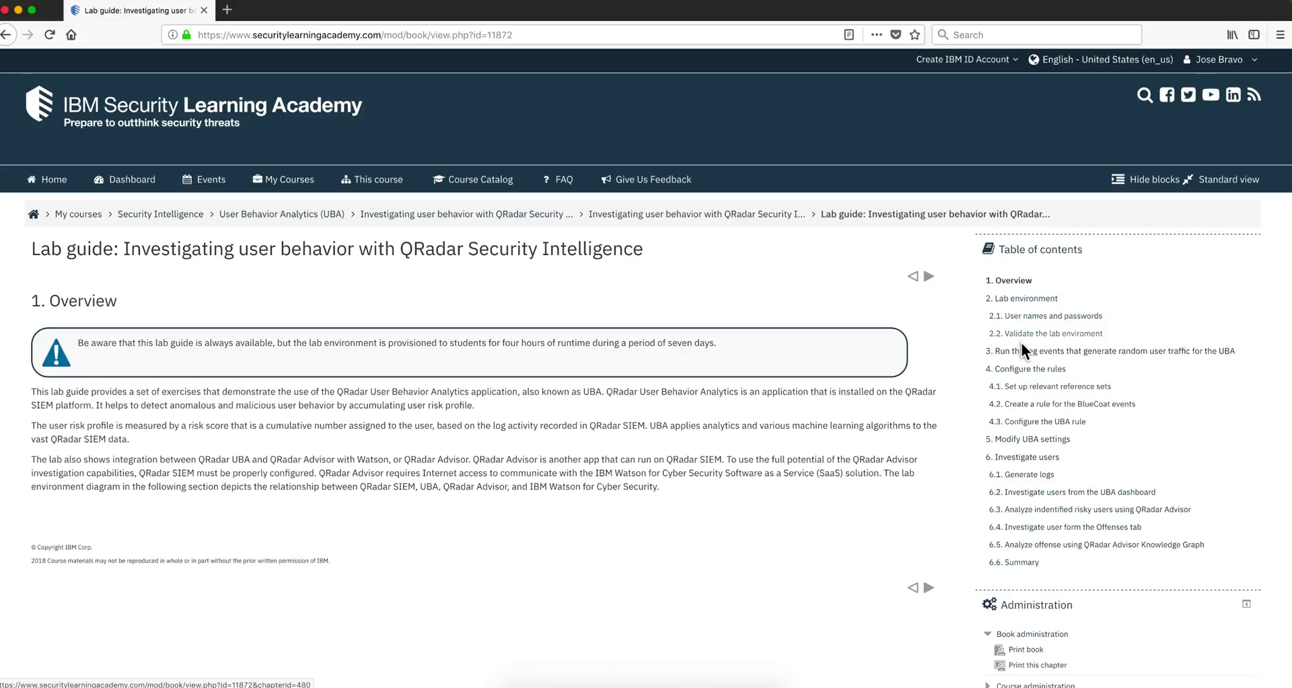
scroll(1050, 490, down, 2)
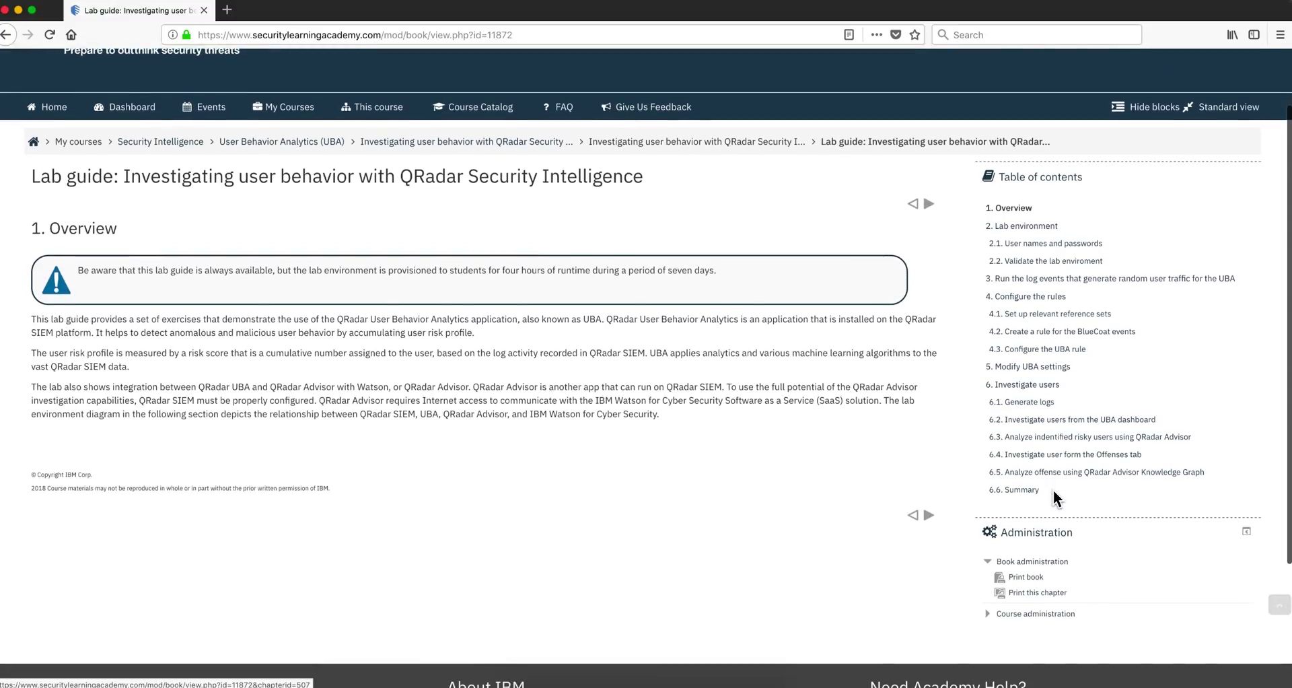
click(4, 38)
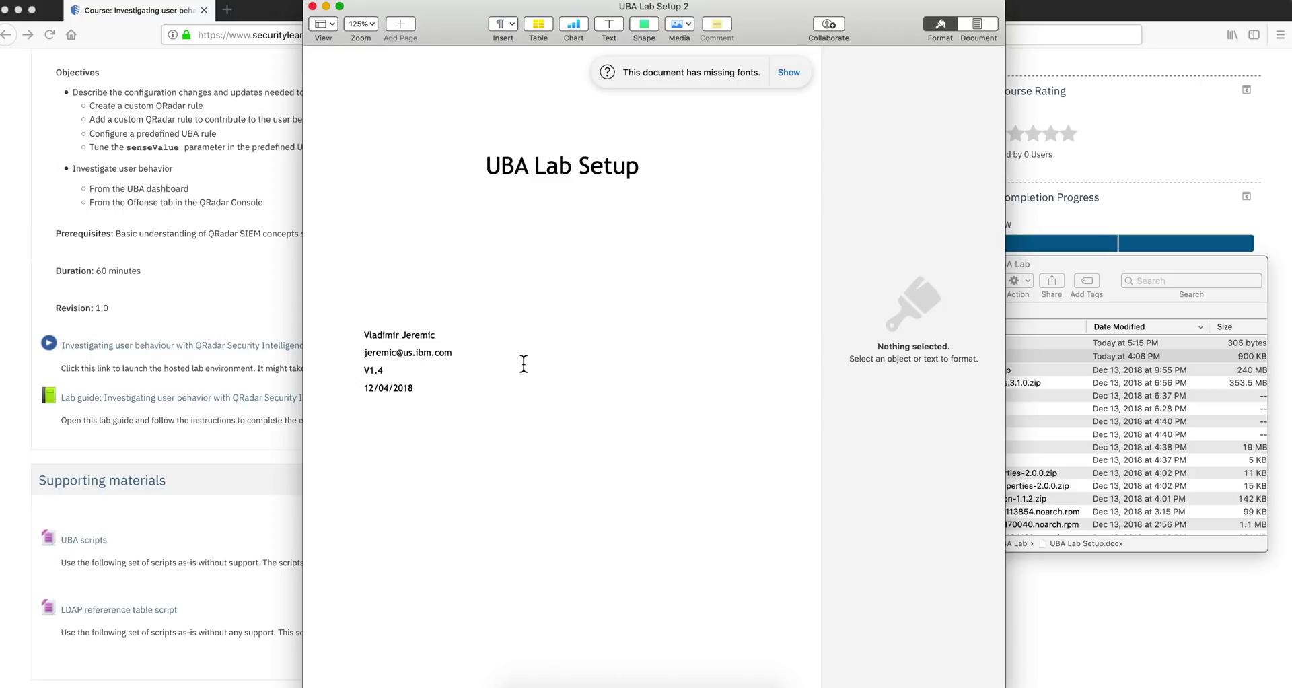
Read the table of contents and the Intro section of the UBA Lab Setup document.
scroll(526, 370, down, 10)
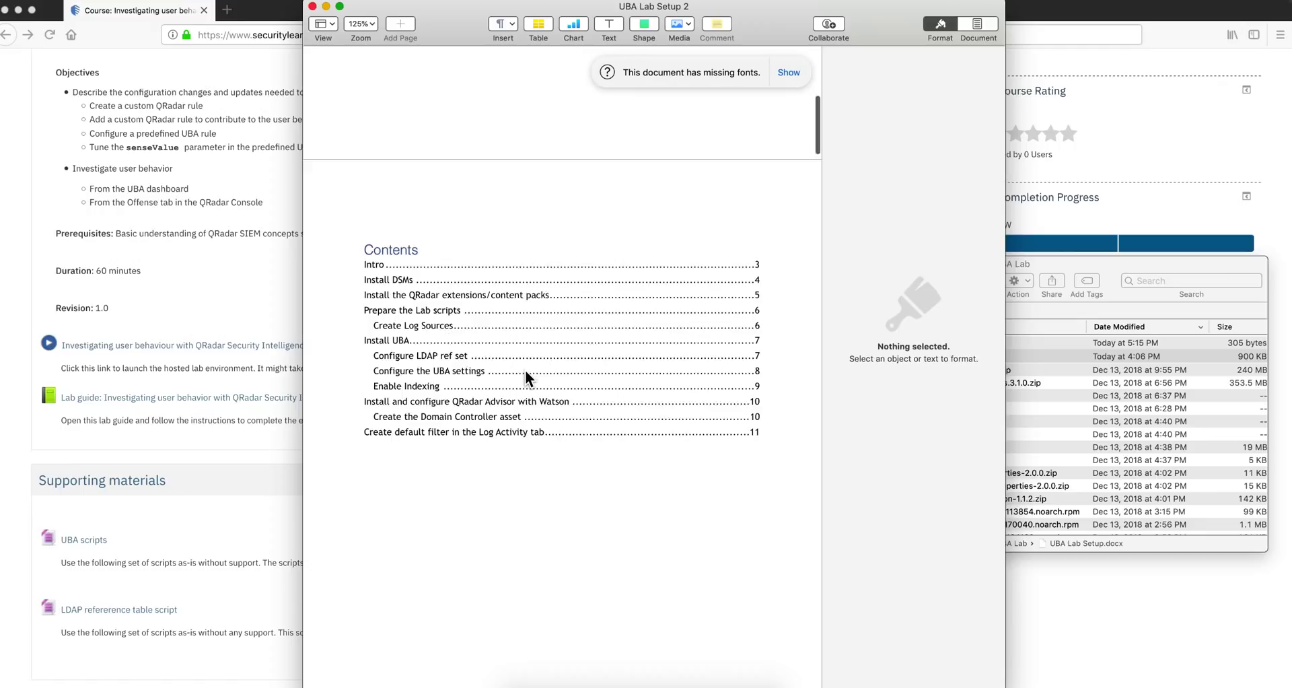
scroll(526, 370, down, 5)
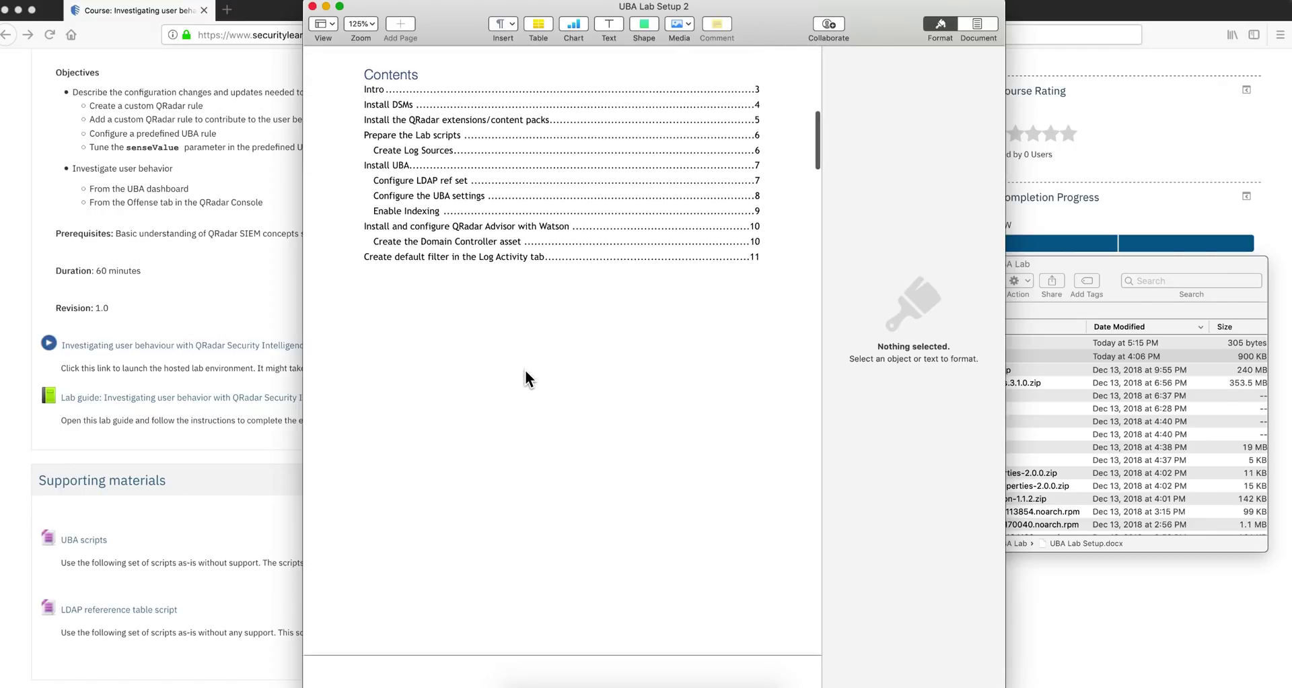
scroll(525, 371, down, 2)
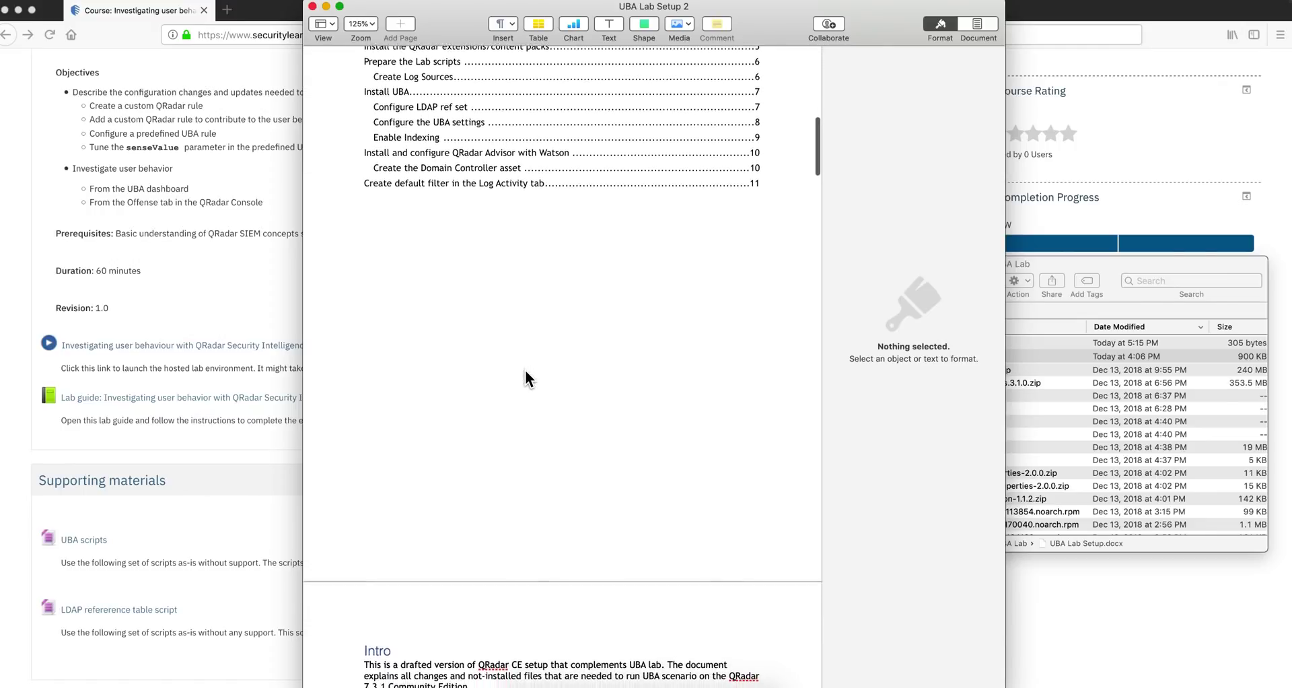
scroll(524, 371, down, 3)
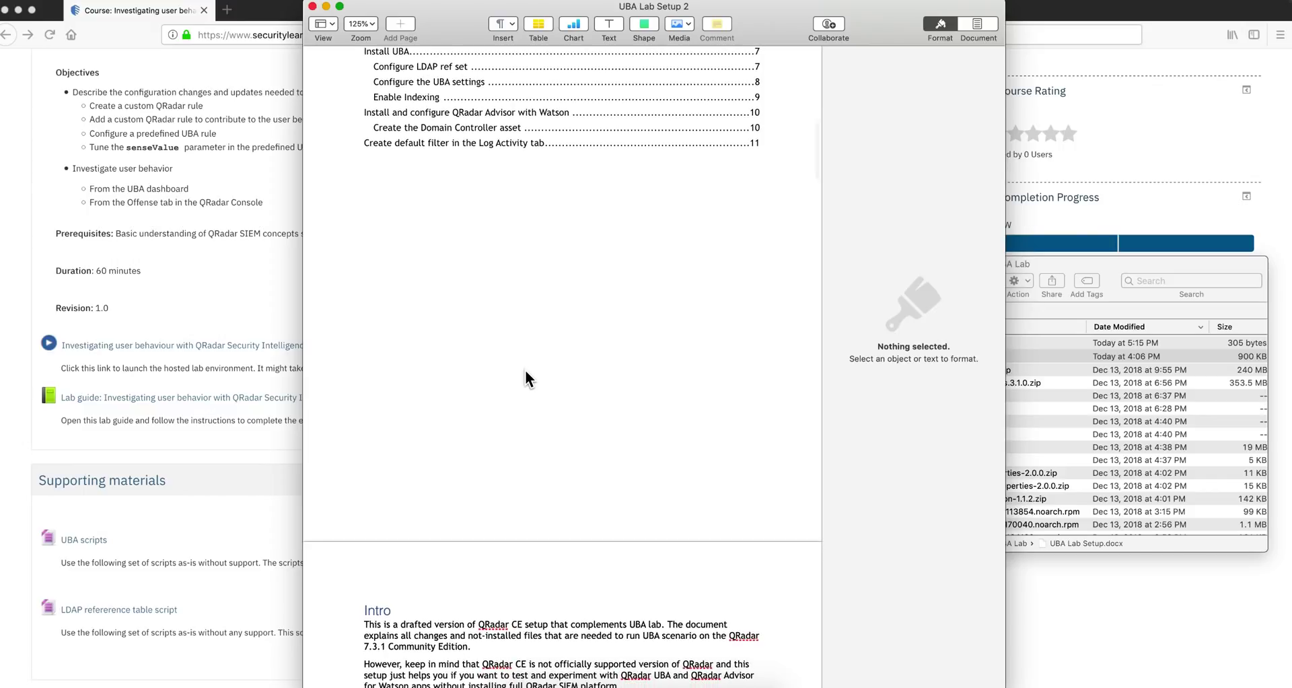
scroll(525, 371, down, 1)
scroll(525, 370, down, 10)
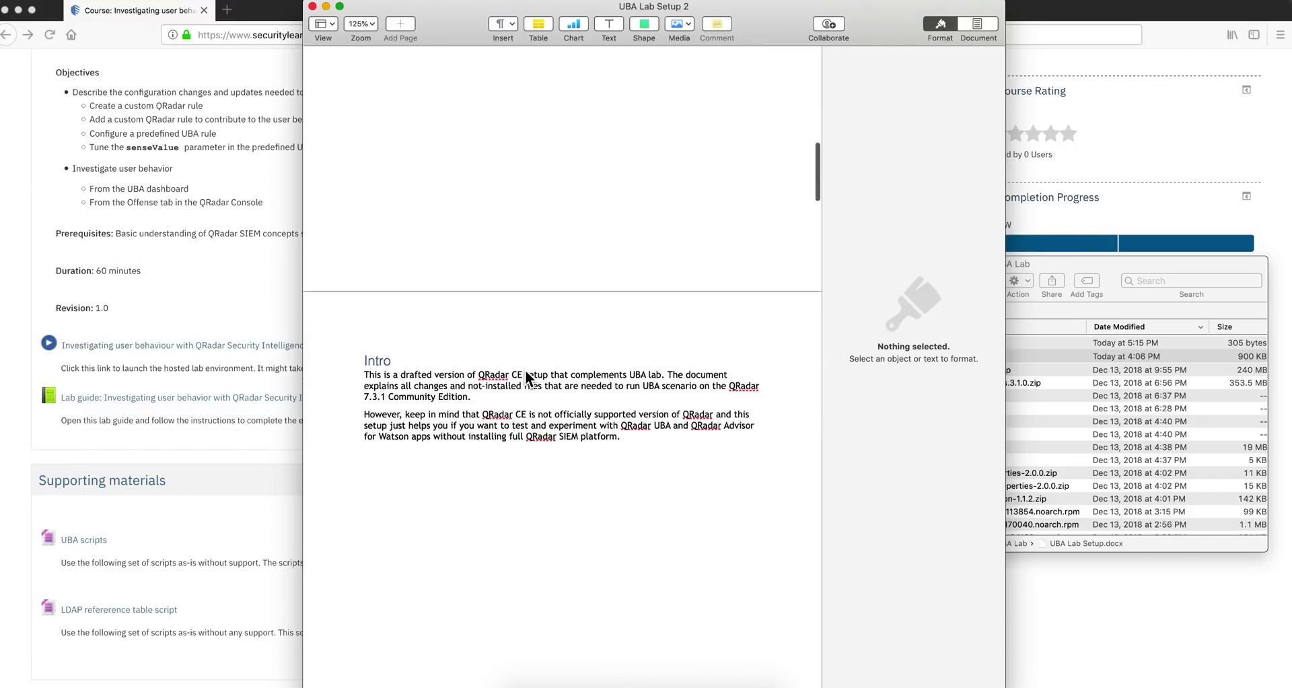
Review the Install DSMs and QRadar extensions/content packs sections of the setup document.
scroll(525, 370, down, 20)
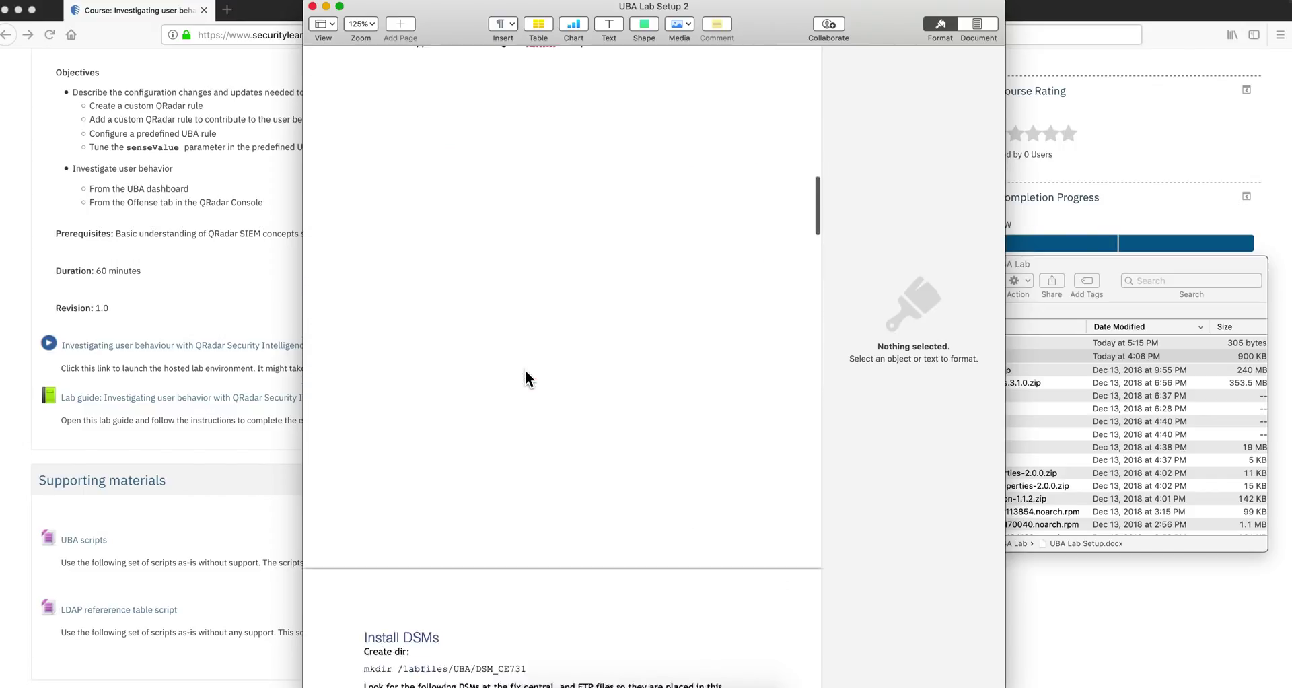
scroll(525, 370, down, 10)
scroll(525, 369, up, 2)
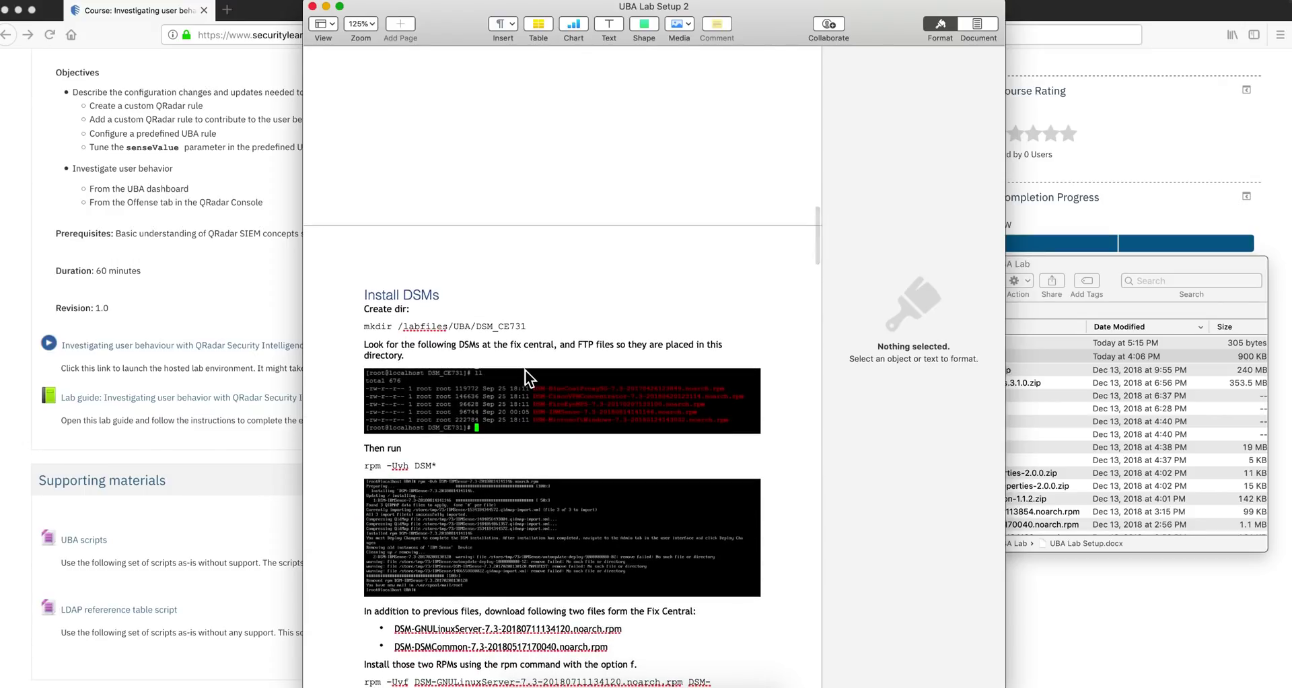
scroll(525, 369, down, 2)
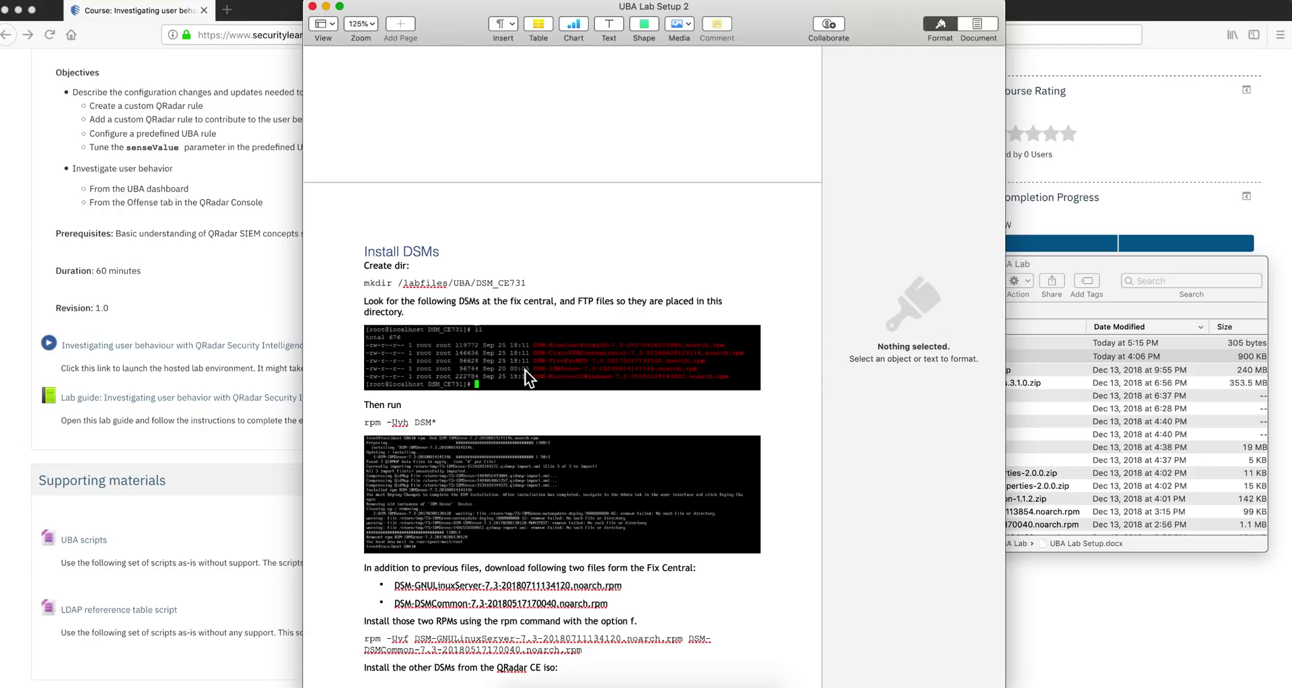
scroll(525, 370, down, 10)
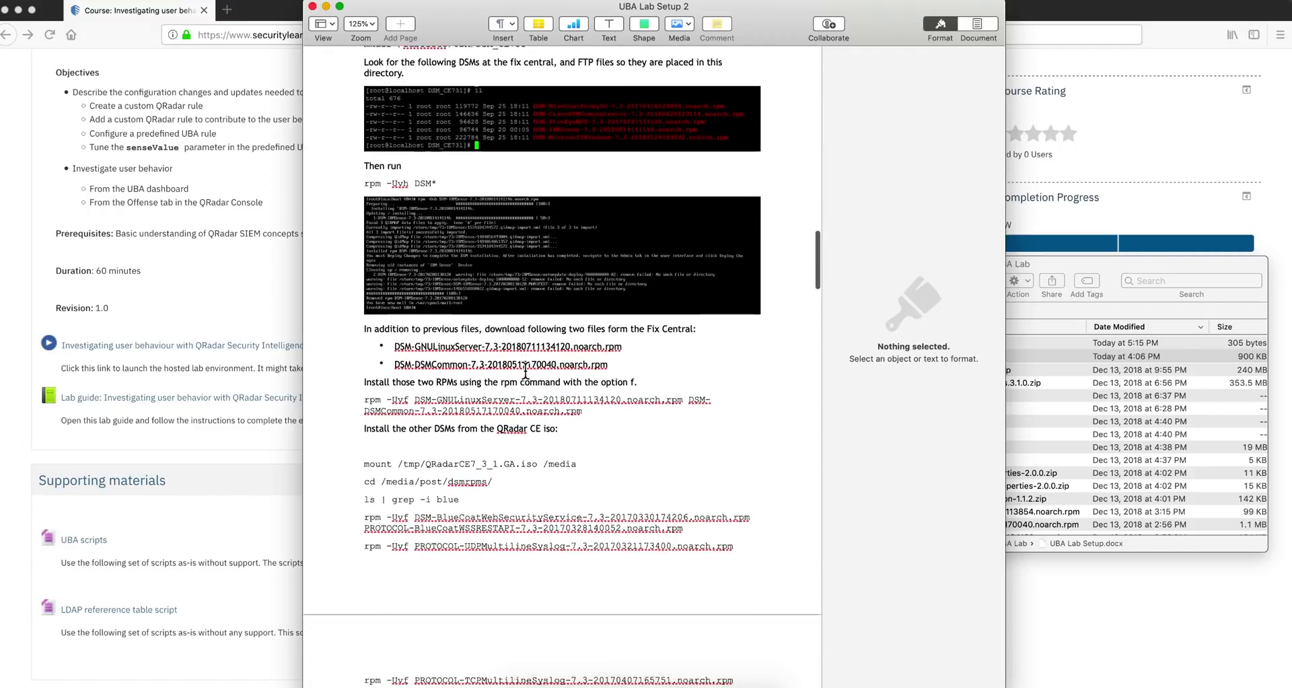
scroll(525, 370, down, 15)
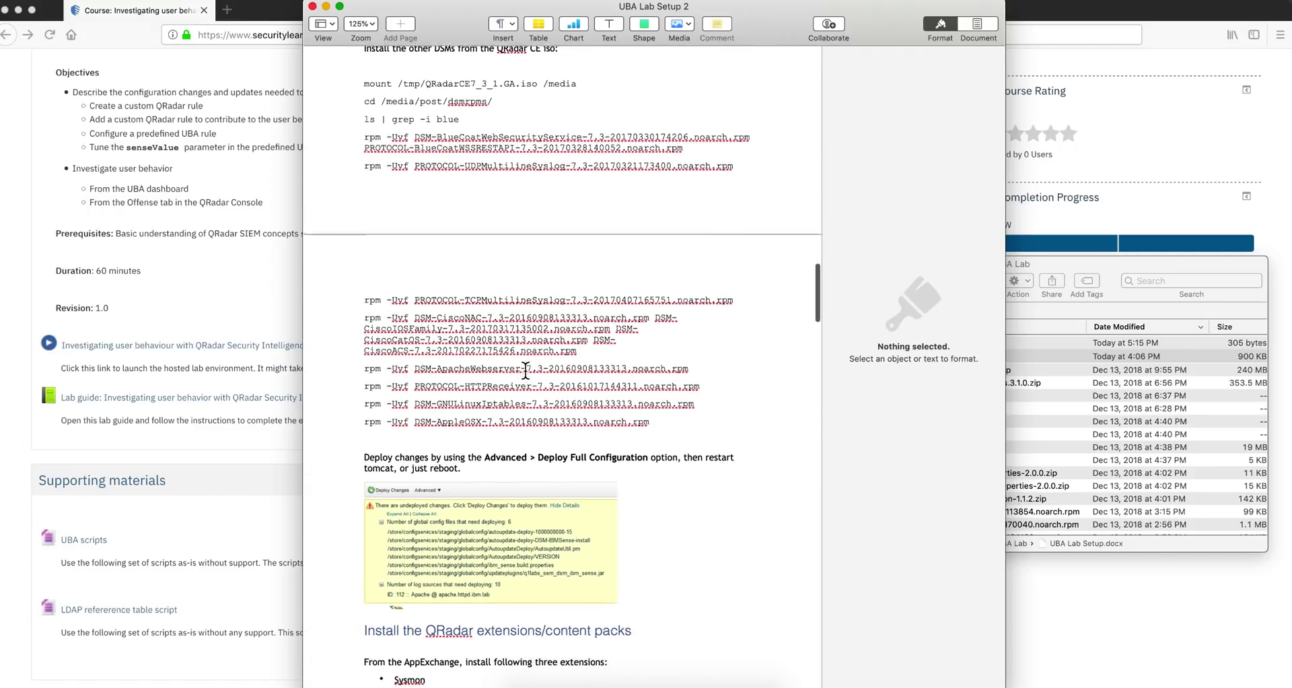
scroll(526, 369, down, 20)
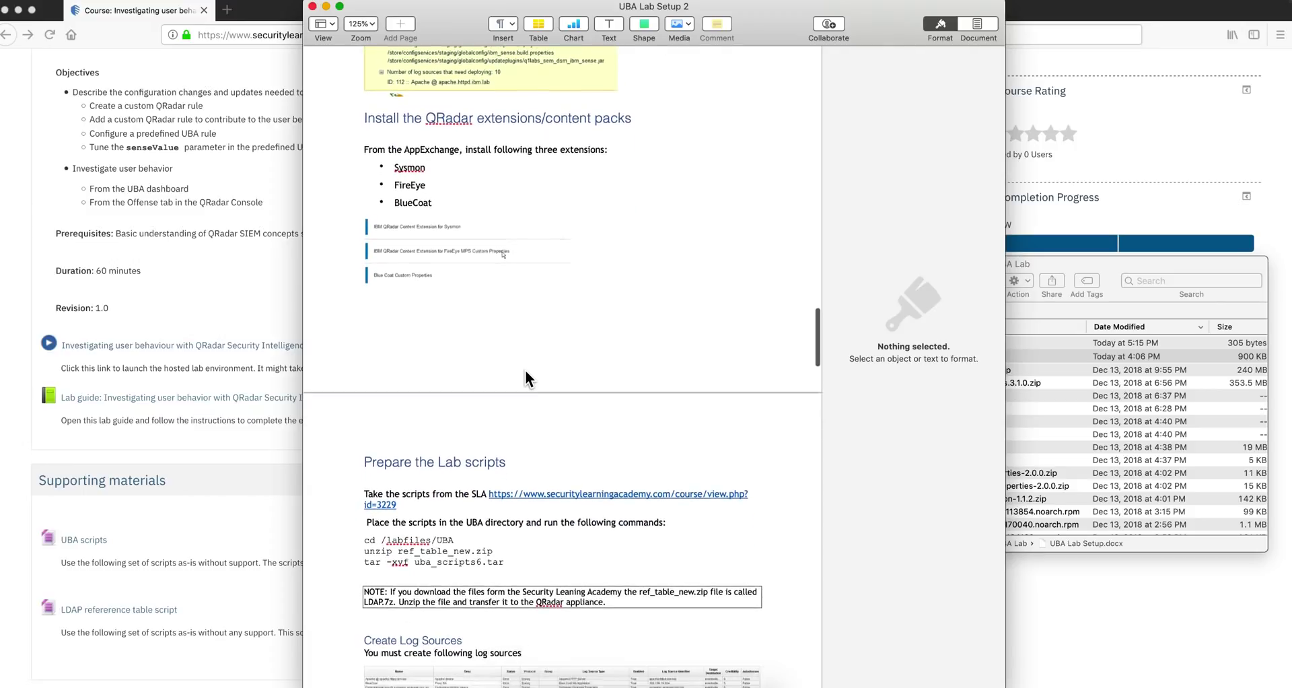
Review the setup document's lab scripts, log sources and Install UBA sections, and minimize its window.
scroll(525, 374, down, 8)
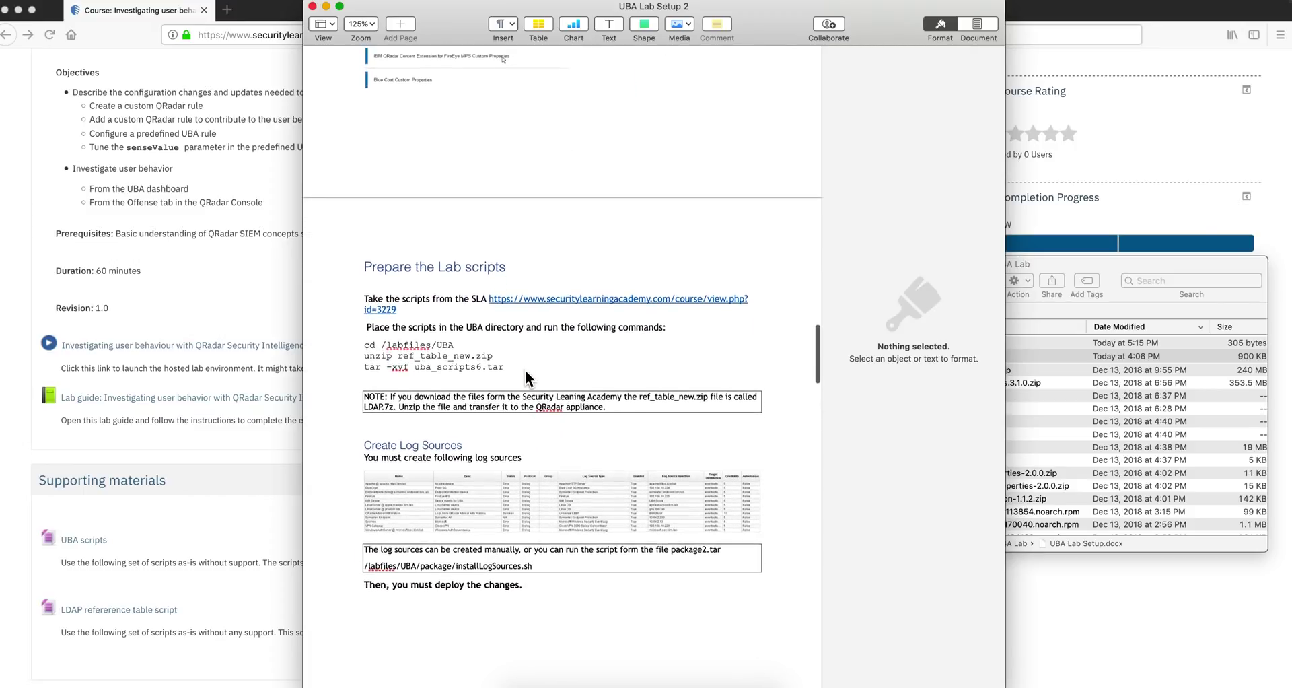
scroll(525, 377, down, 10)
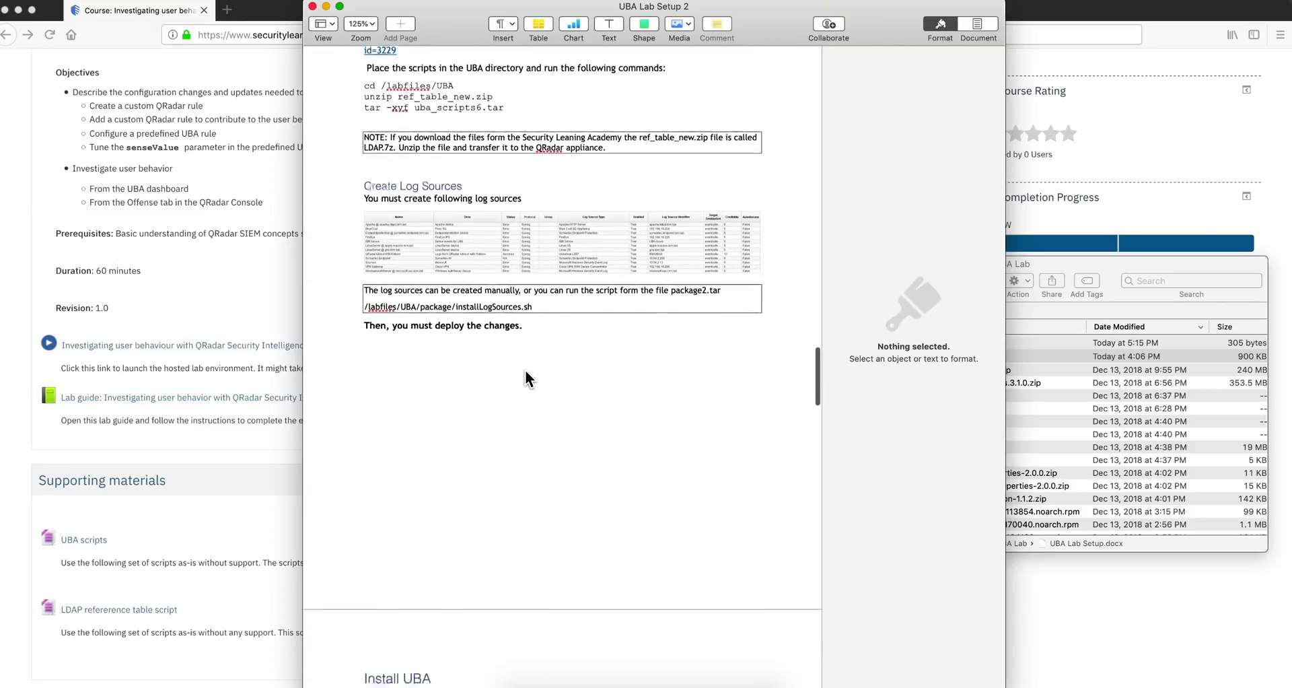
scroll(525, 371, down, 18)
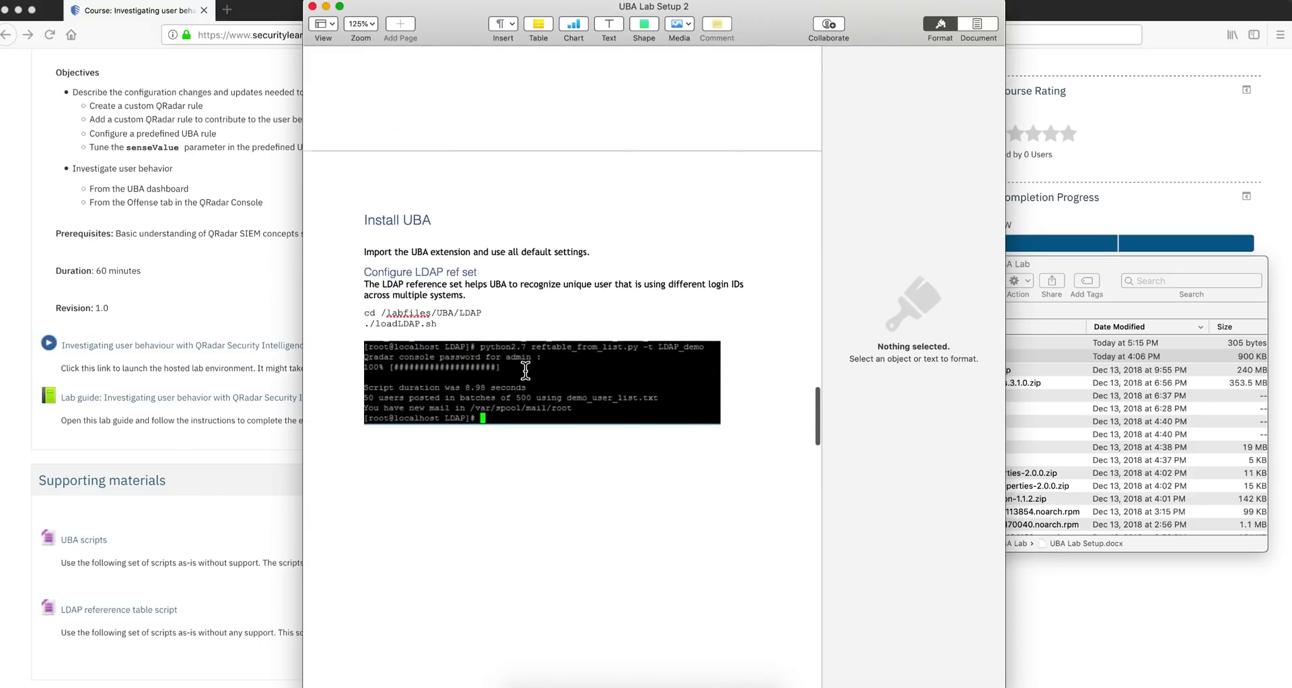
scroll(526, 370, down, 15)
scroll(526, 369, up, 20)
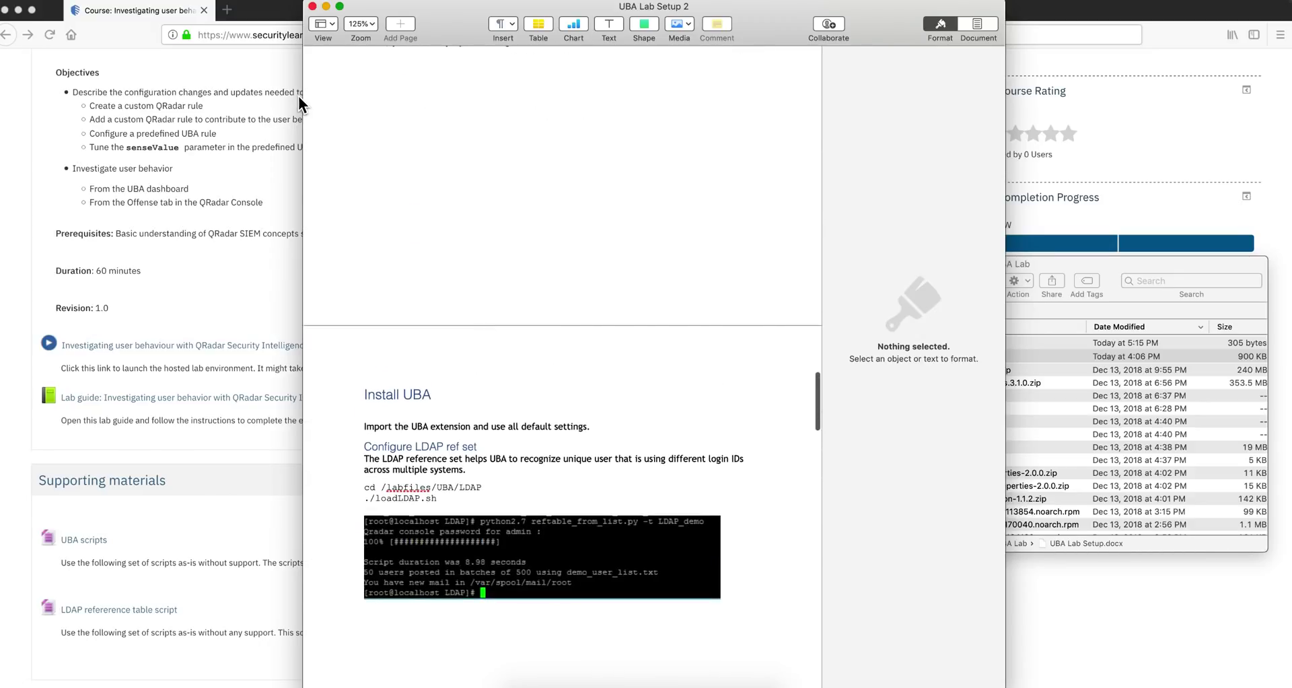
click(326, 7)
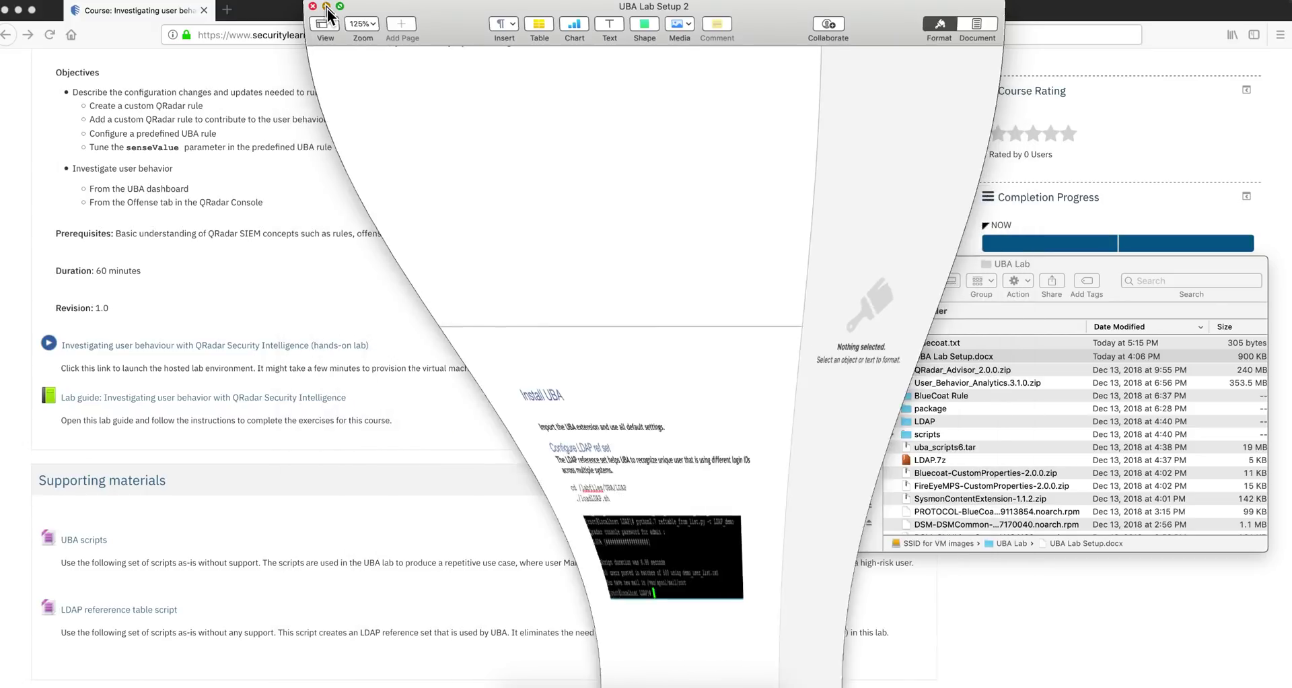
Switch to the QRadar console and open the details of the user in Offense # 29 from the User Analytics dashboard.
click(546, 685)
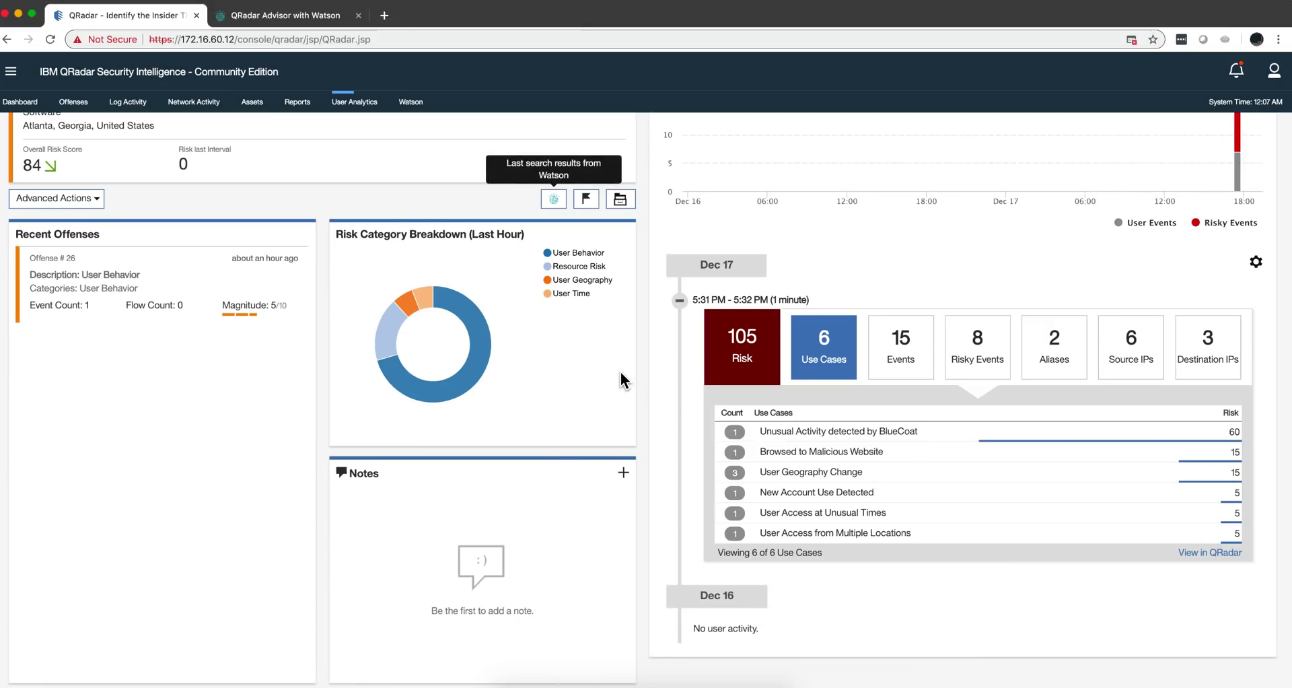
click(349, 100)
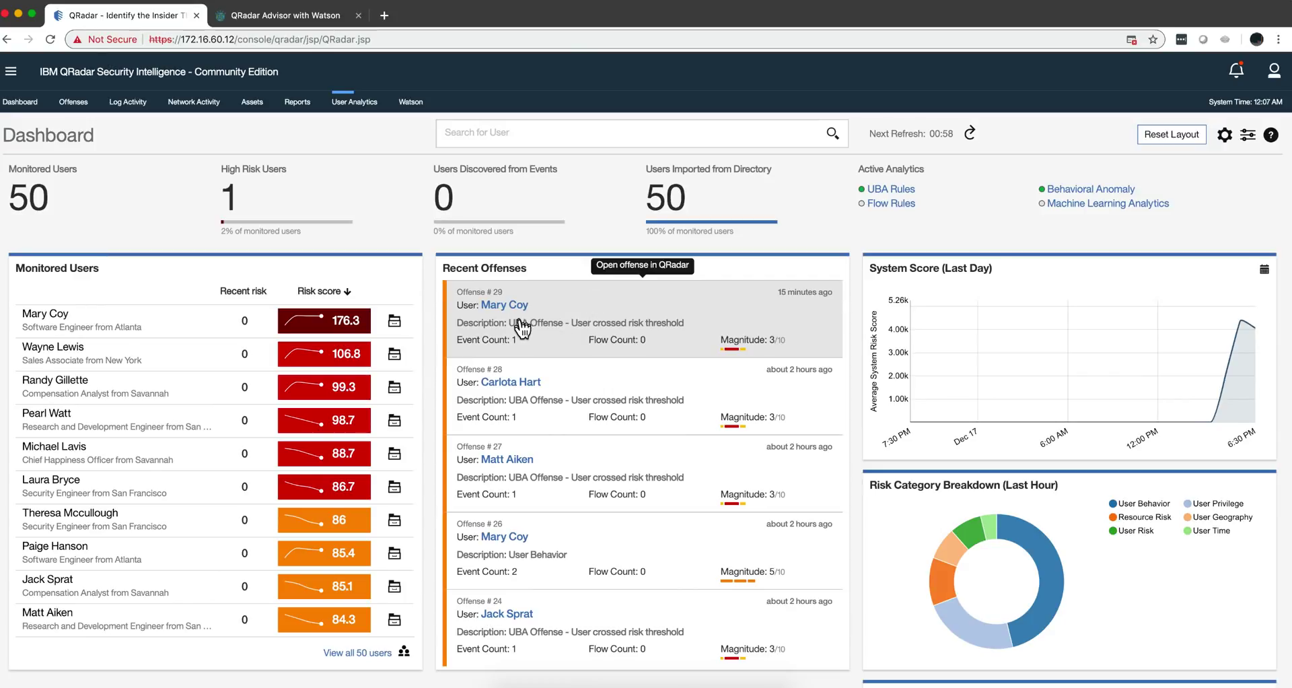
mouse_move(507, 306)
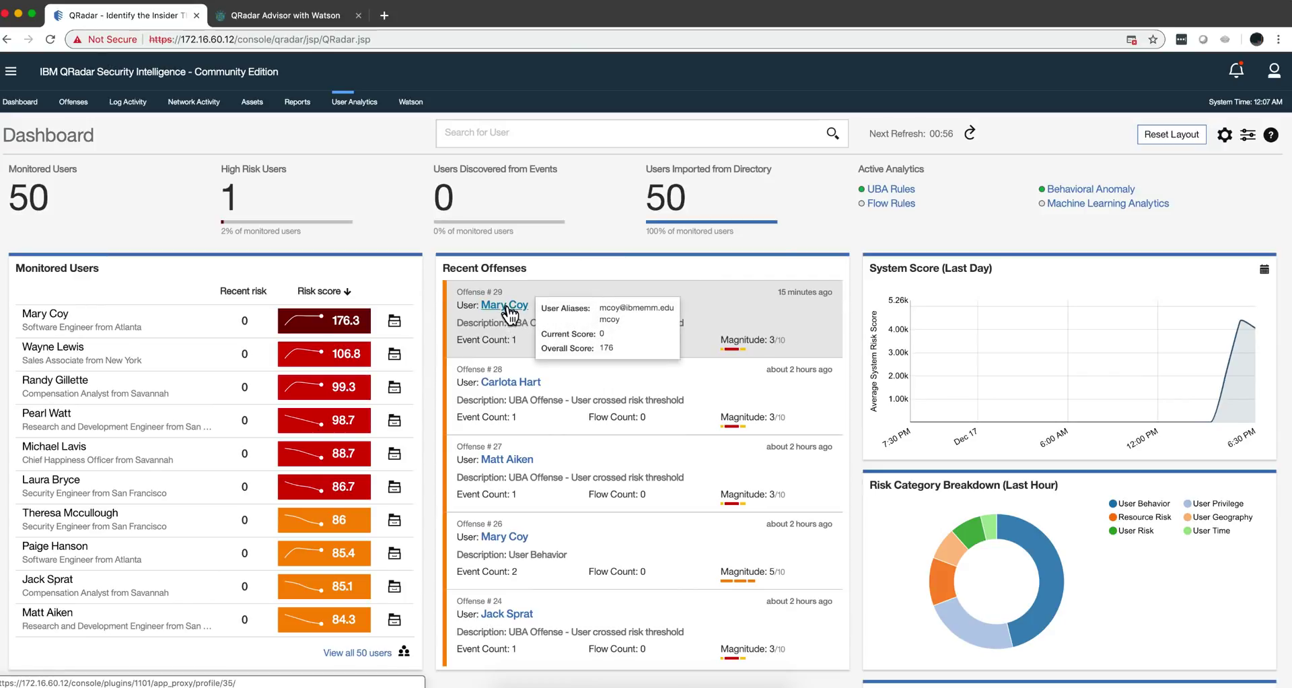
click(507, 308)
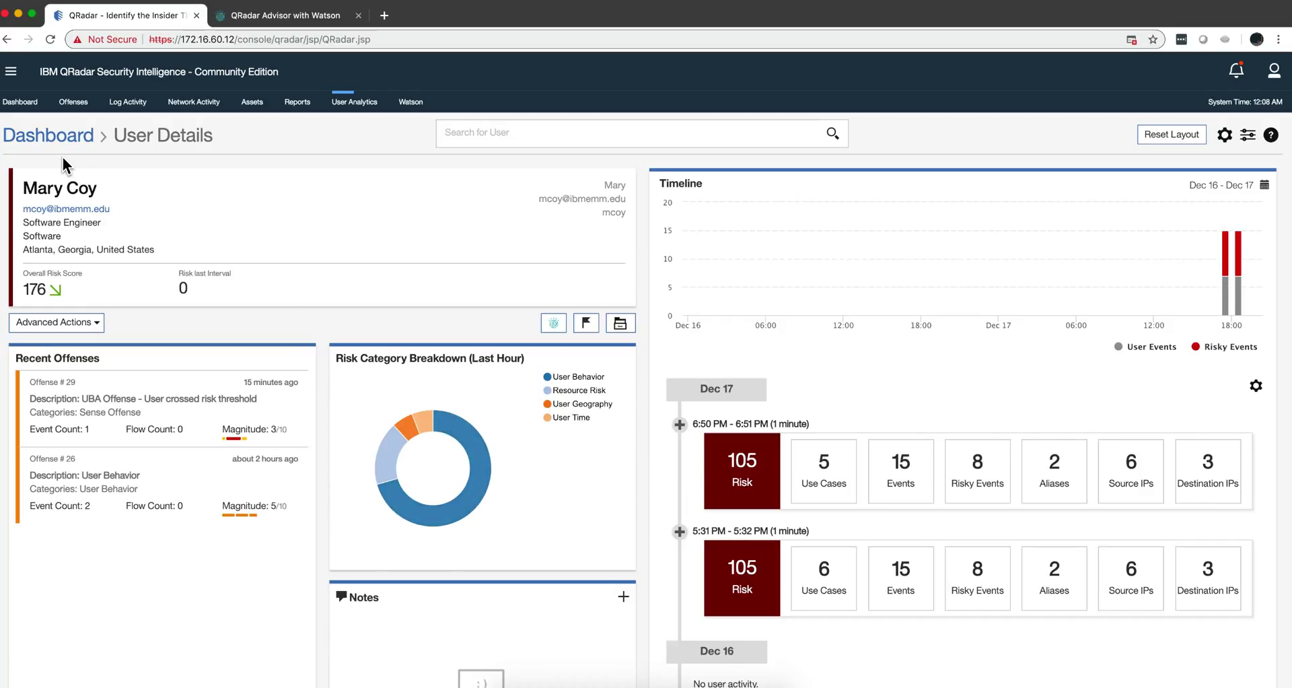
Open the Watson relationship graph for Offense 25 and look through its concern, observable and MITRE ATT&CK filters.
click(409, 103)
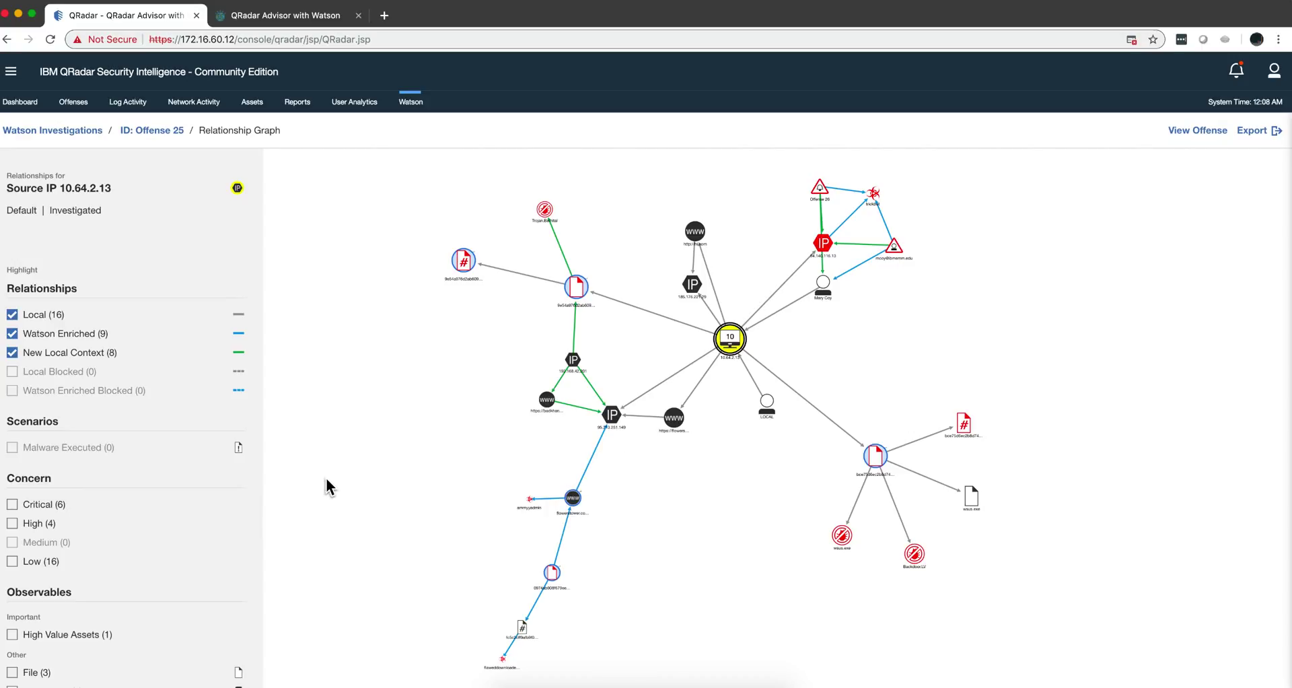
scroll(326, 478, down, 3)
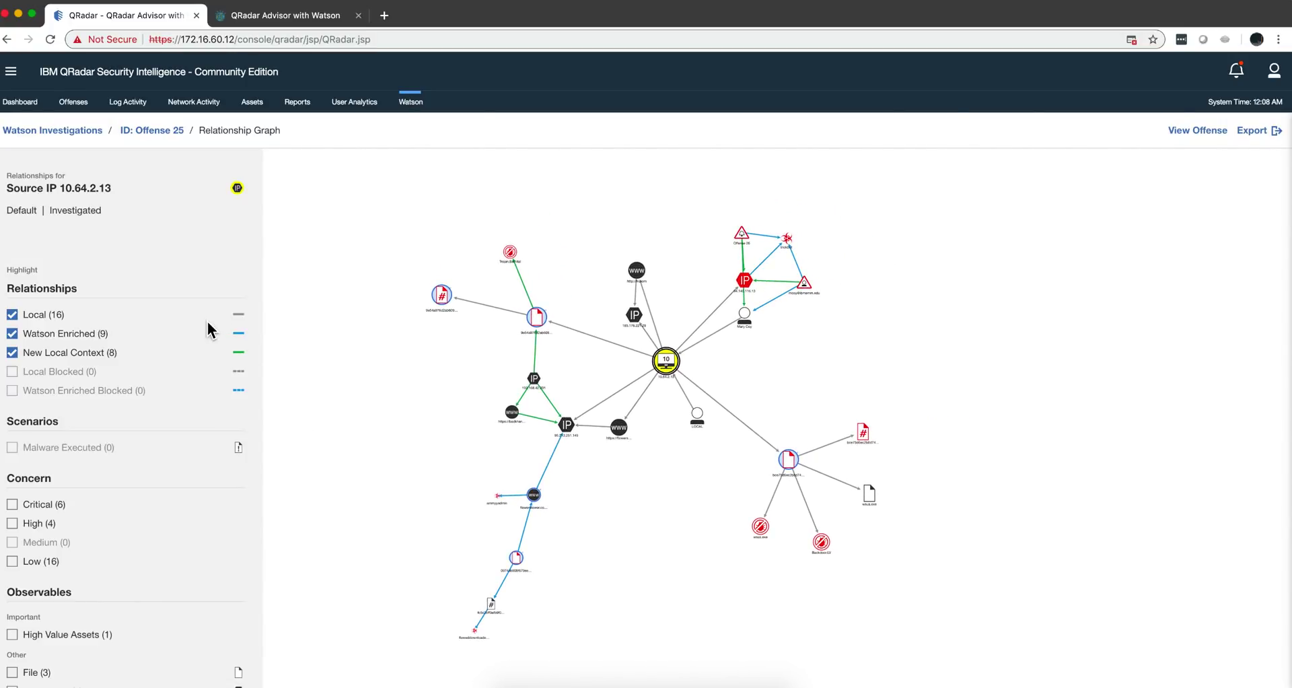
scroll(167, 280, down, 2)
scroll(167, 280, down, 4)
click(167, 278)
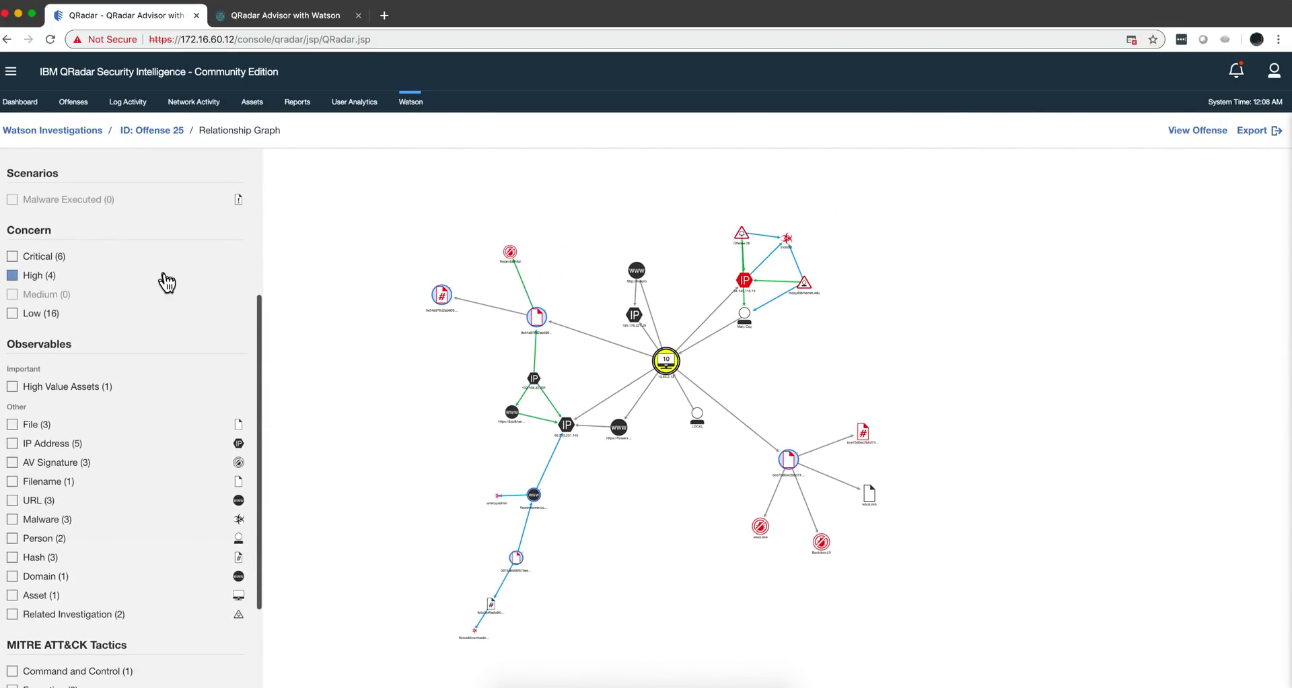
scroll(167, 281, down, 3)
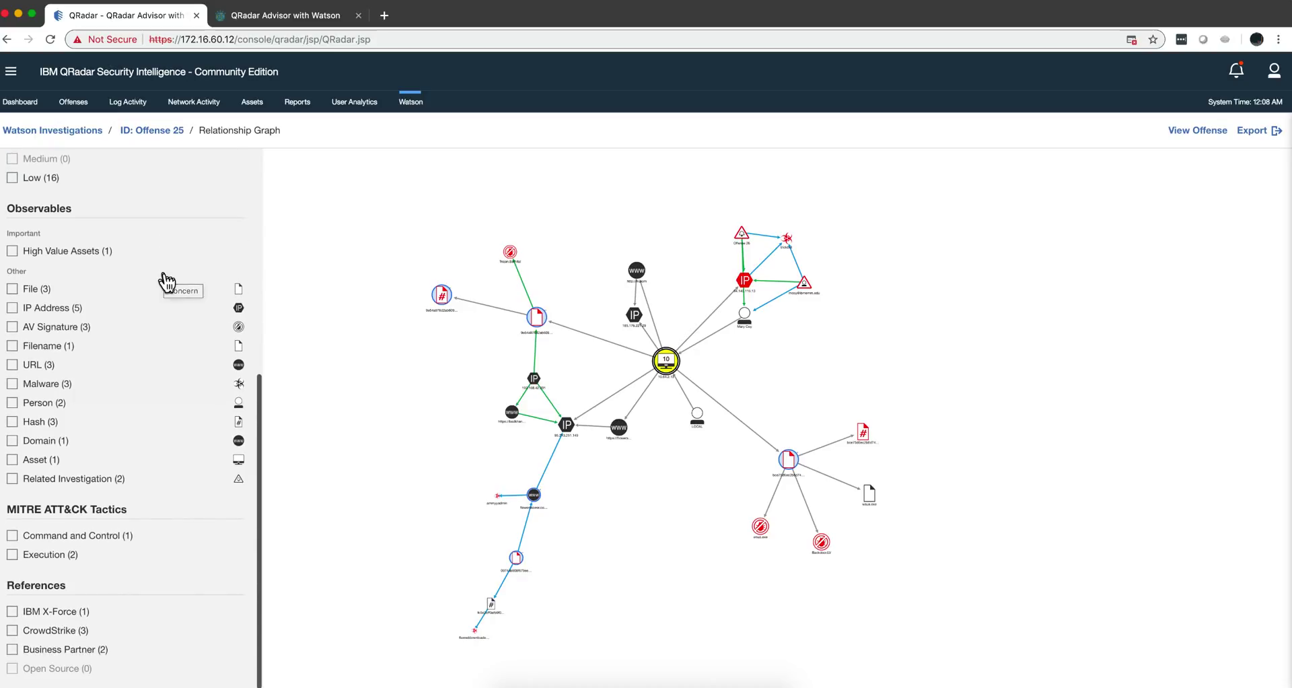
Highlight the Command and Control and Execution tactics in the relationship graph, and clear both highlights.
click(12, 536)
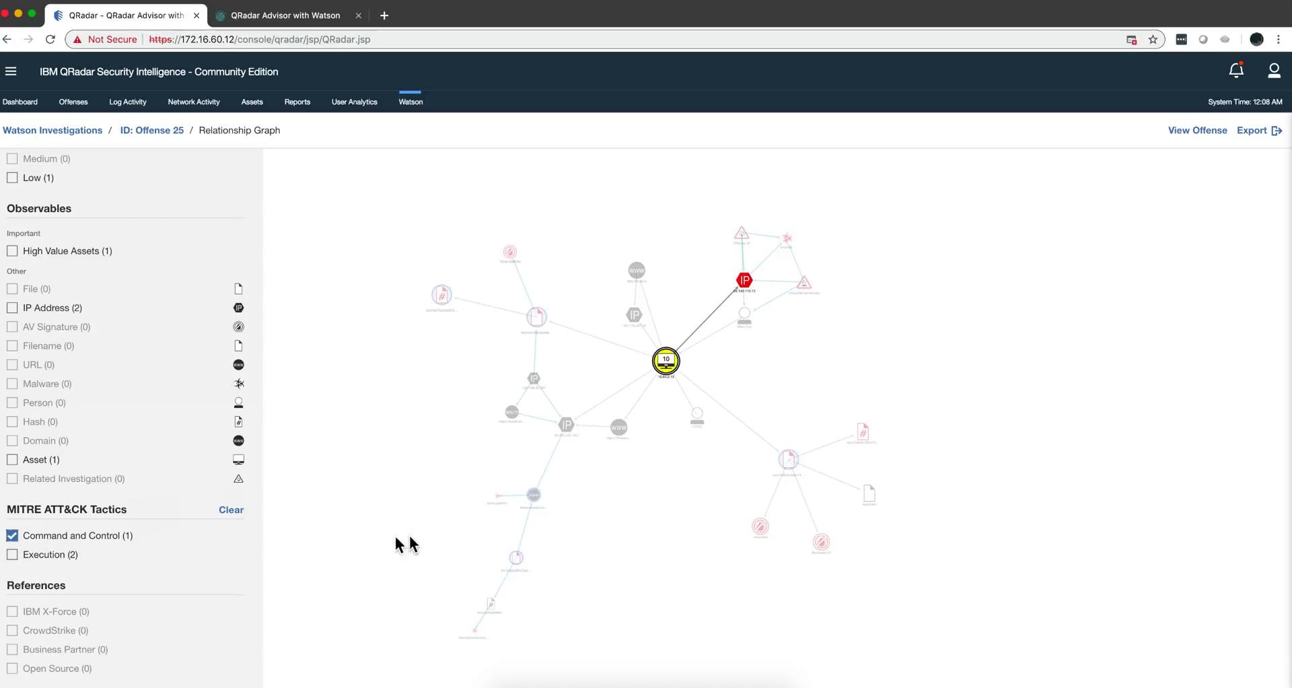
click(12, 555)
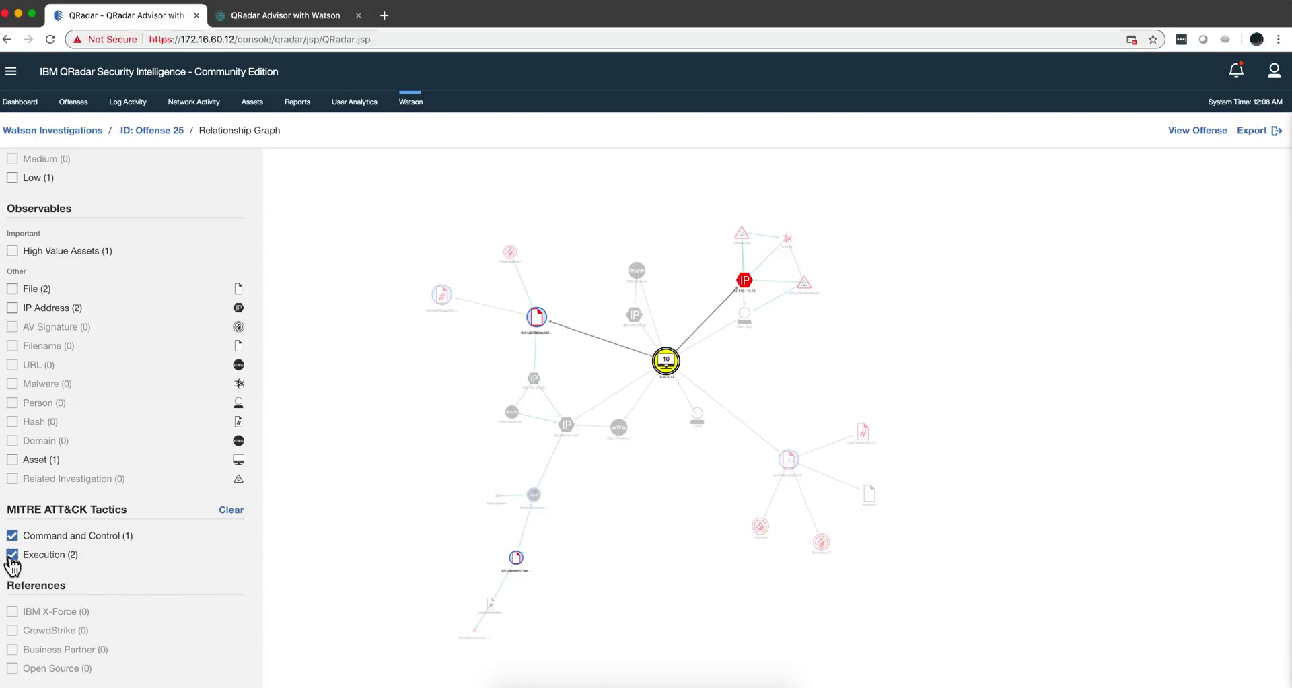
click(12, 535)
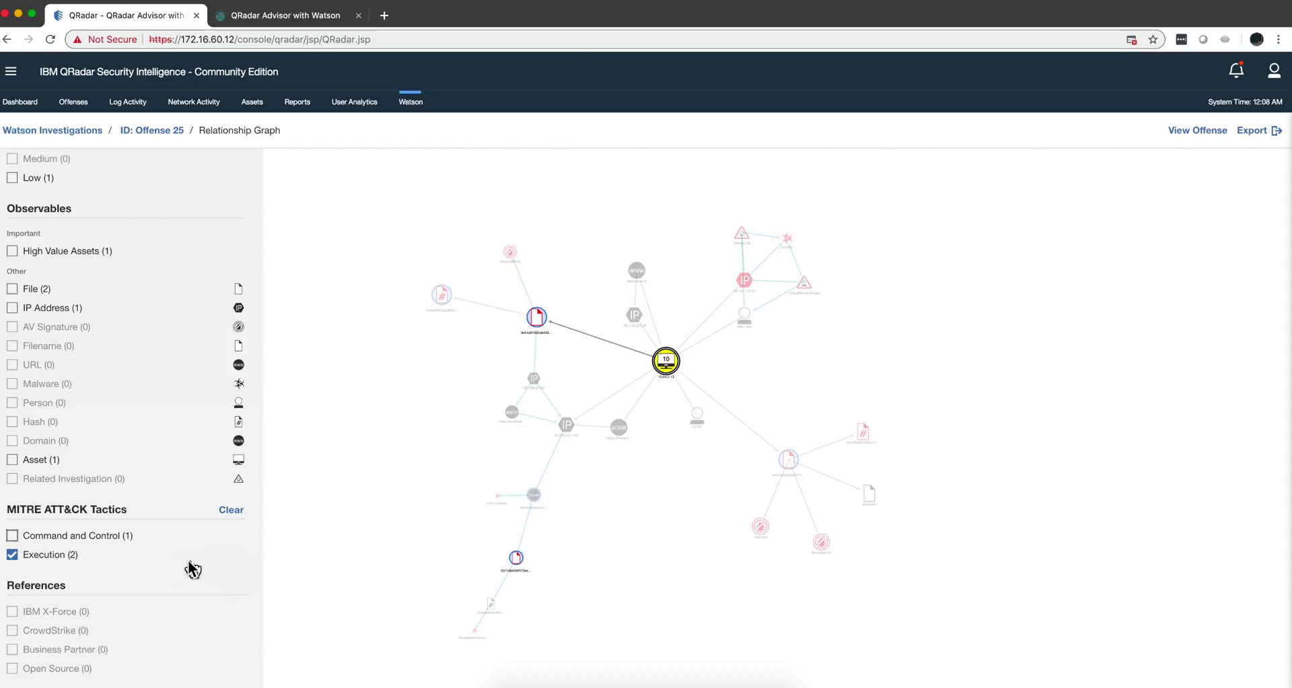
click(12, 555)
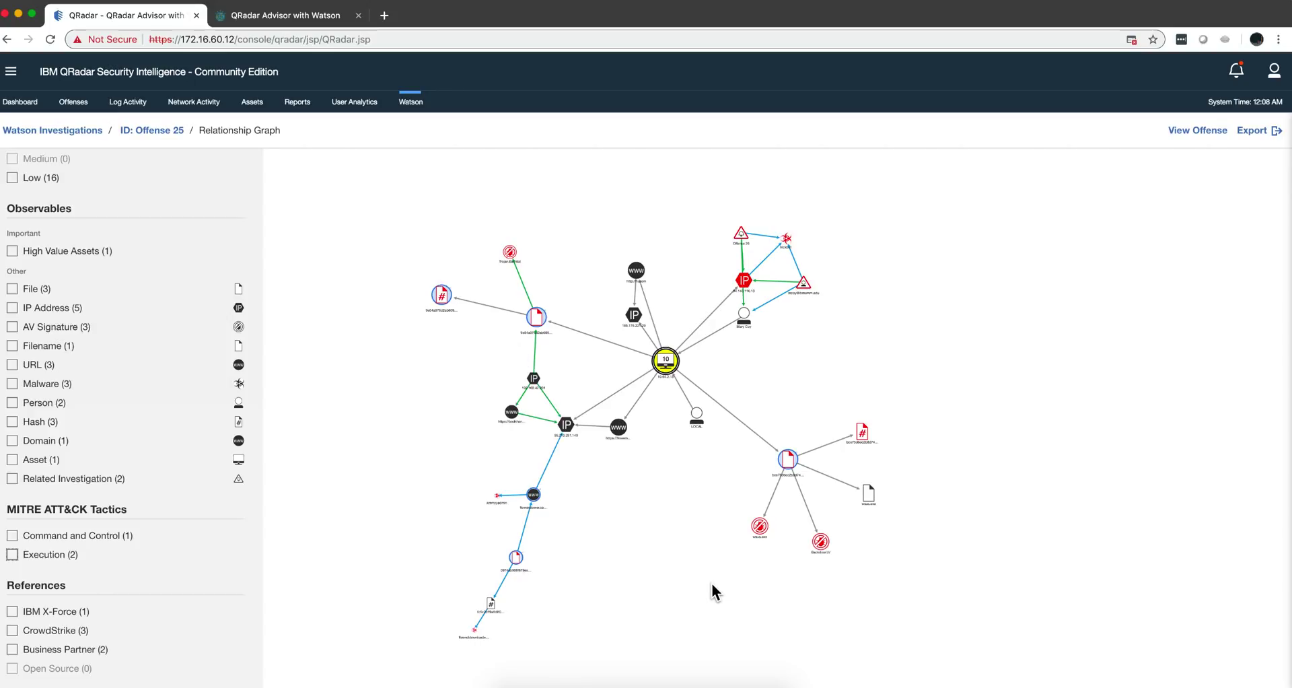
Switch to the UBA Lab Setup document in Pages and review it from the lab scripts through the Configure the UBA settings section.
click(673, 682)
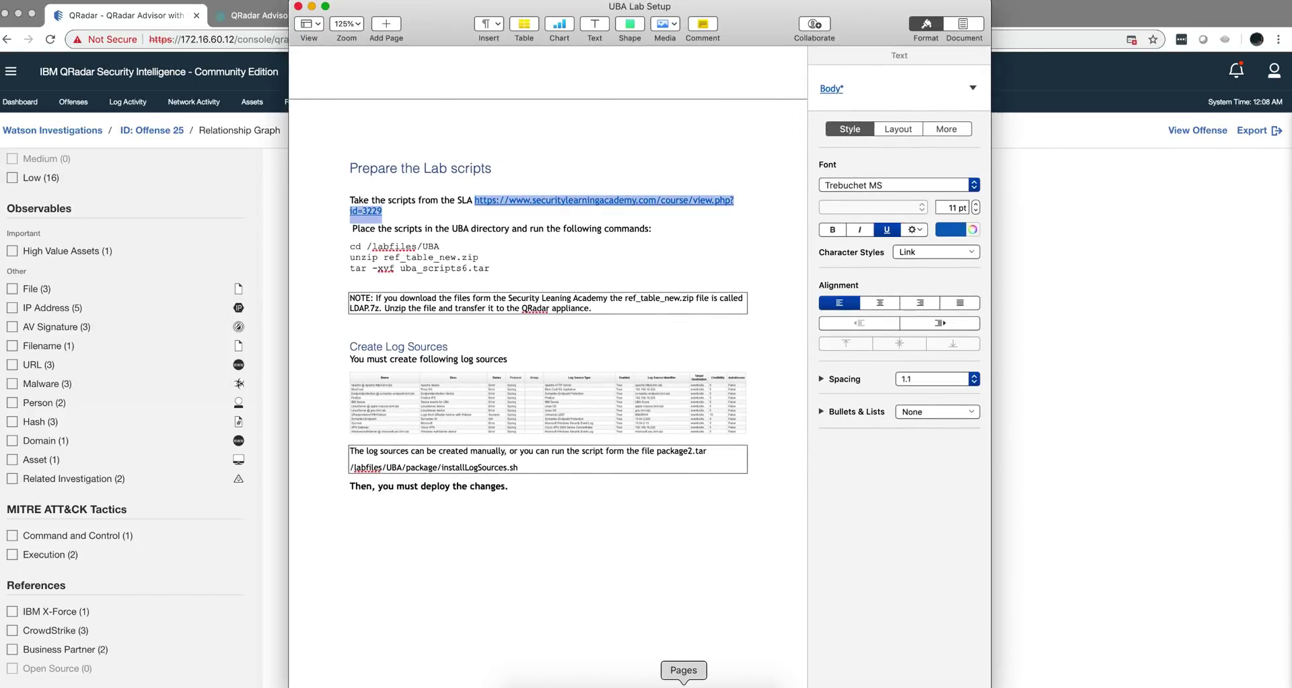
scroll(573, 328, down, 5)
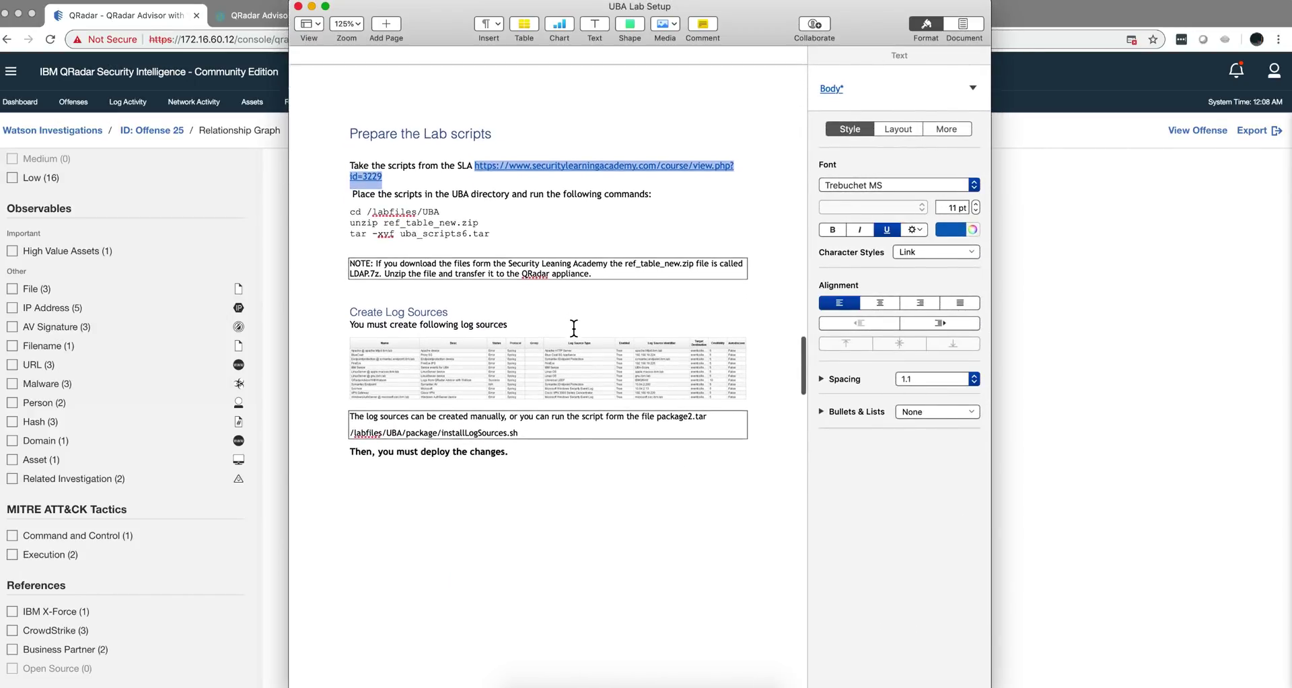
scroll(573, 328, down, 10)
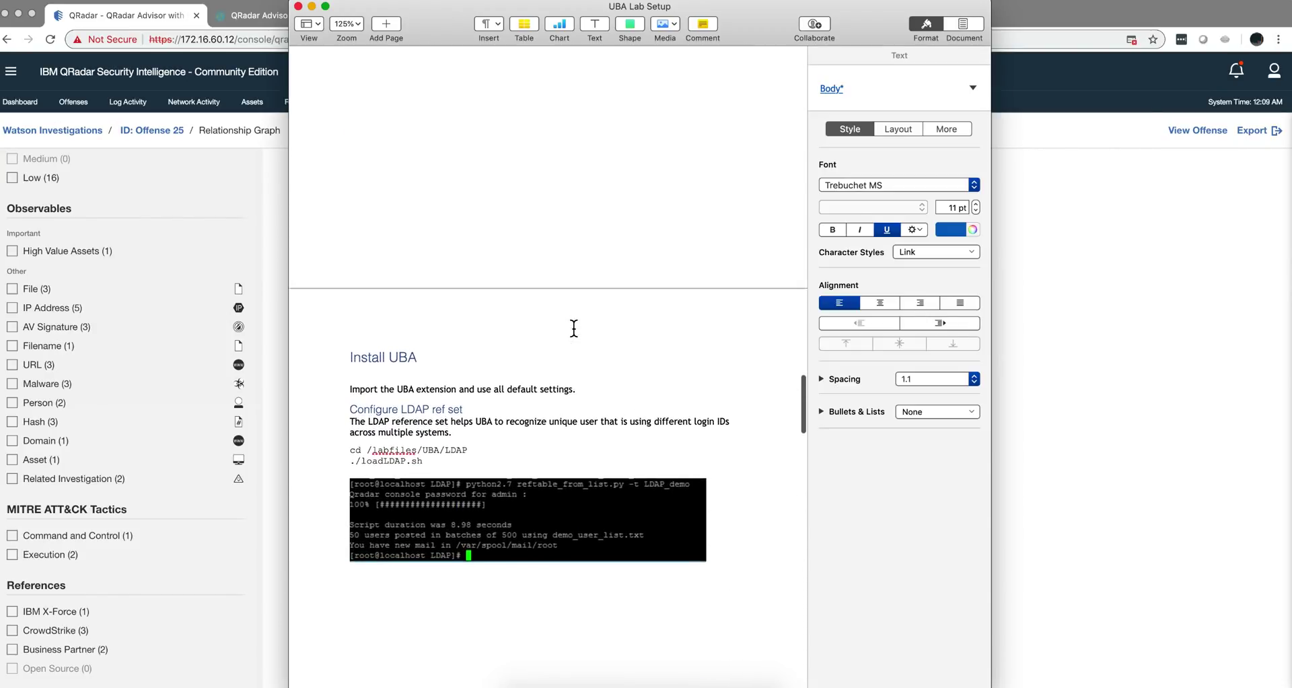
scroll(573, 328, down, 8)
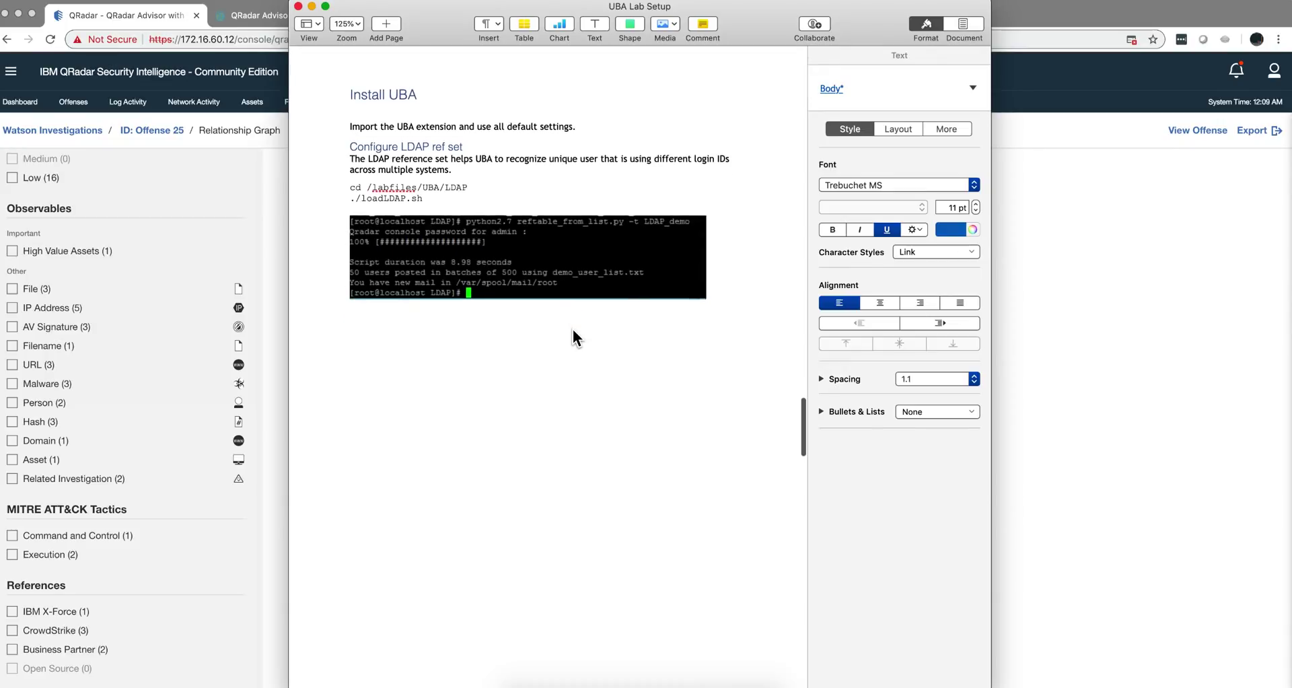
scroll(573, 329, down, 13)
scroll(572, 329, down, 13)
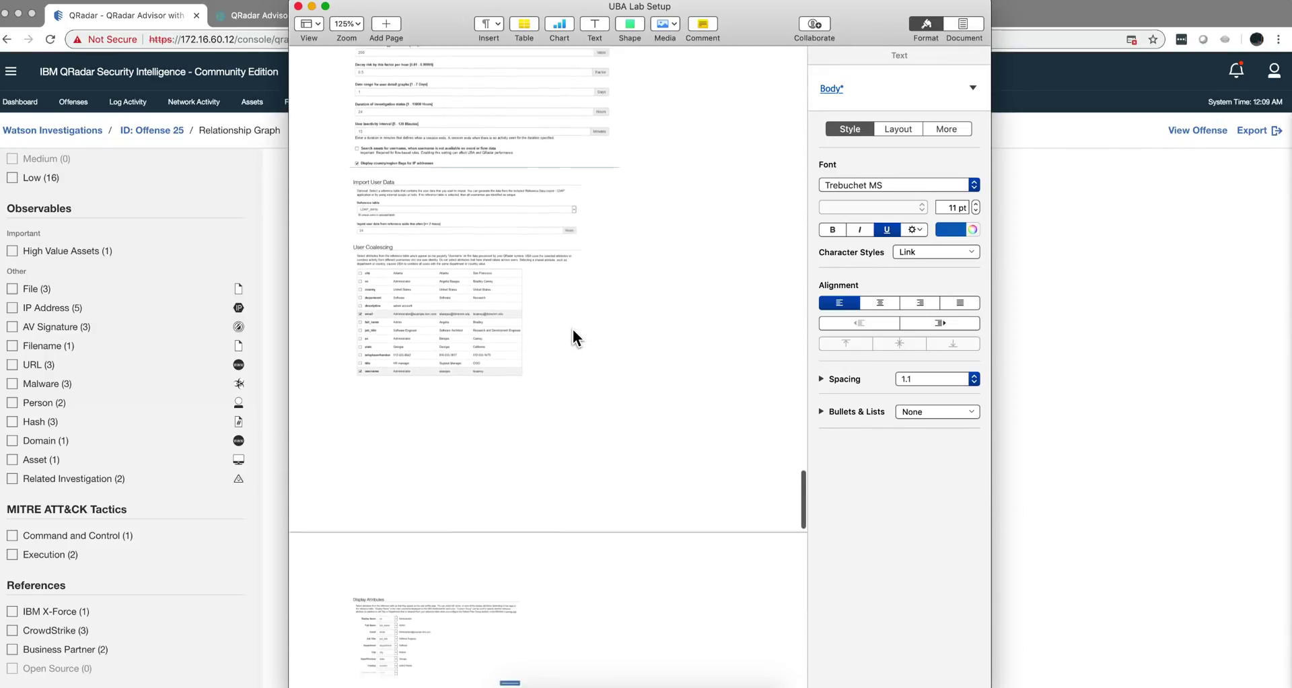
scroll(572, 329, up, 7)
scroll(572, 329, up, 2)
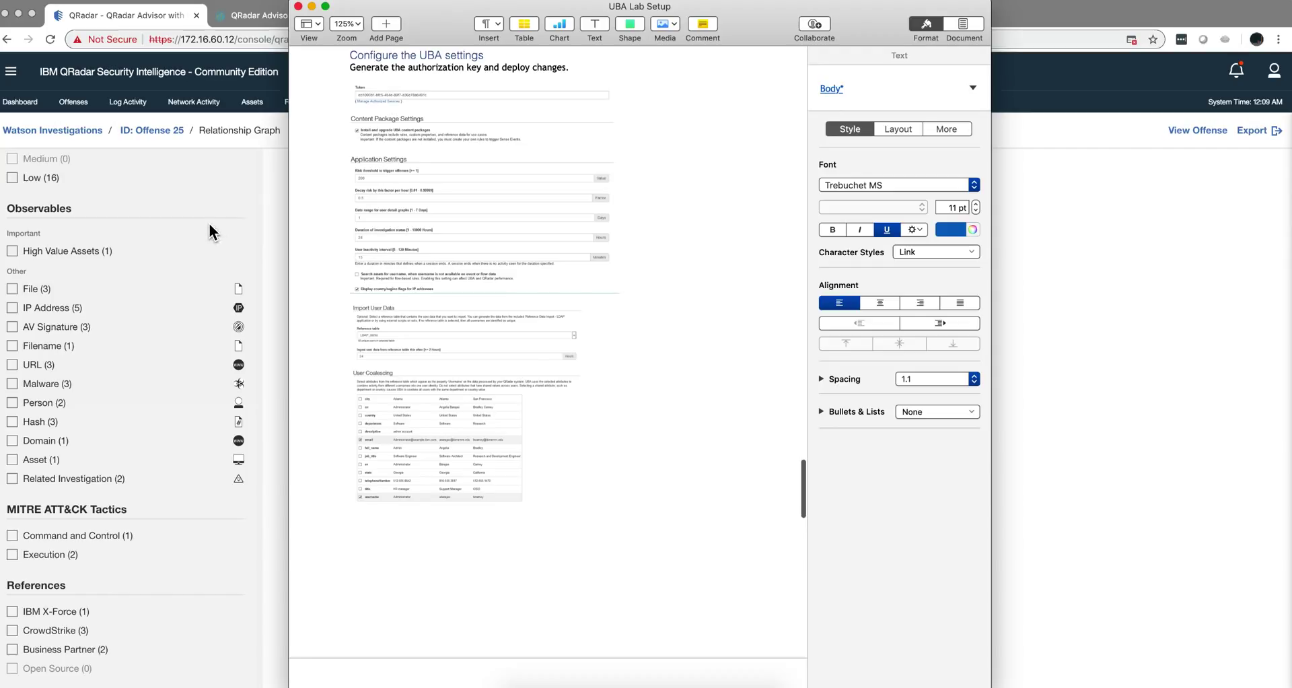
Check the lab links on the course page in Firefox, and return to the setup document's section on installing QRadar extensions in Pages.
click(610, 682)
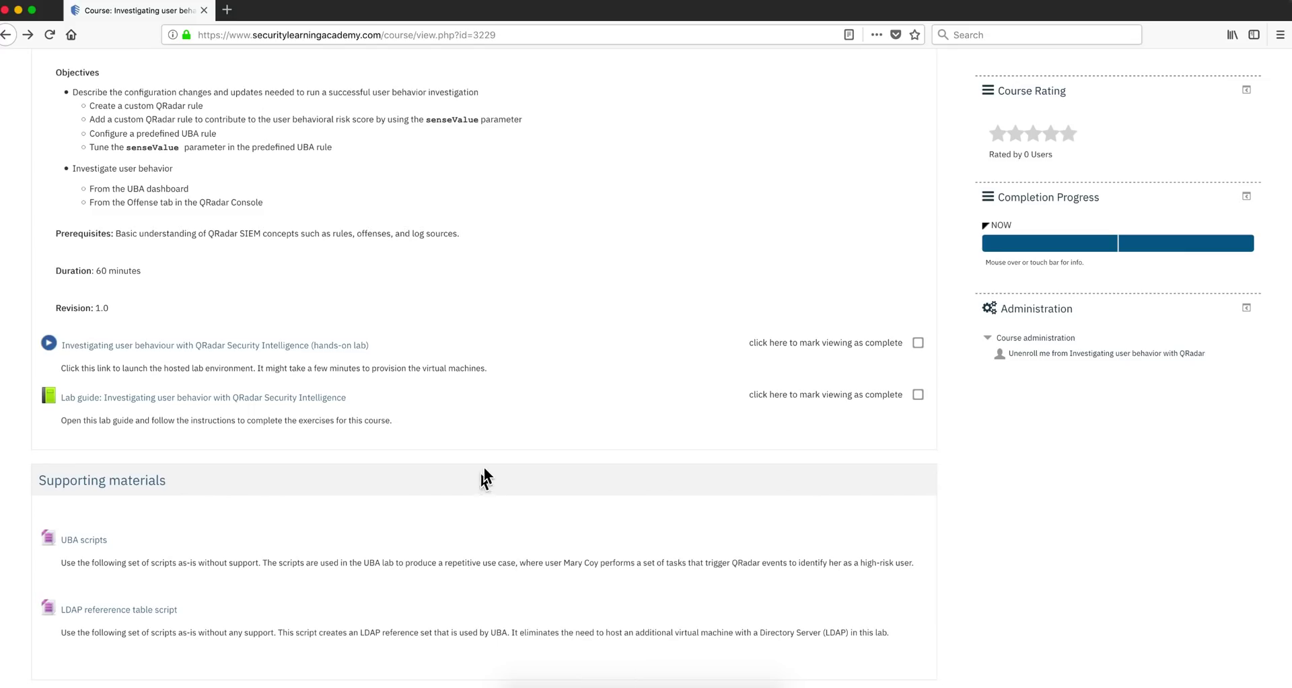
scroll(493, 442, up, 2)
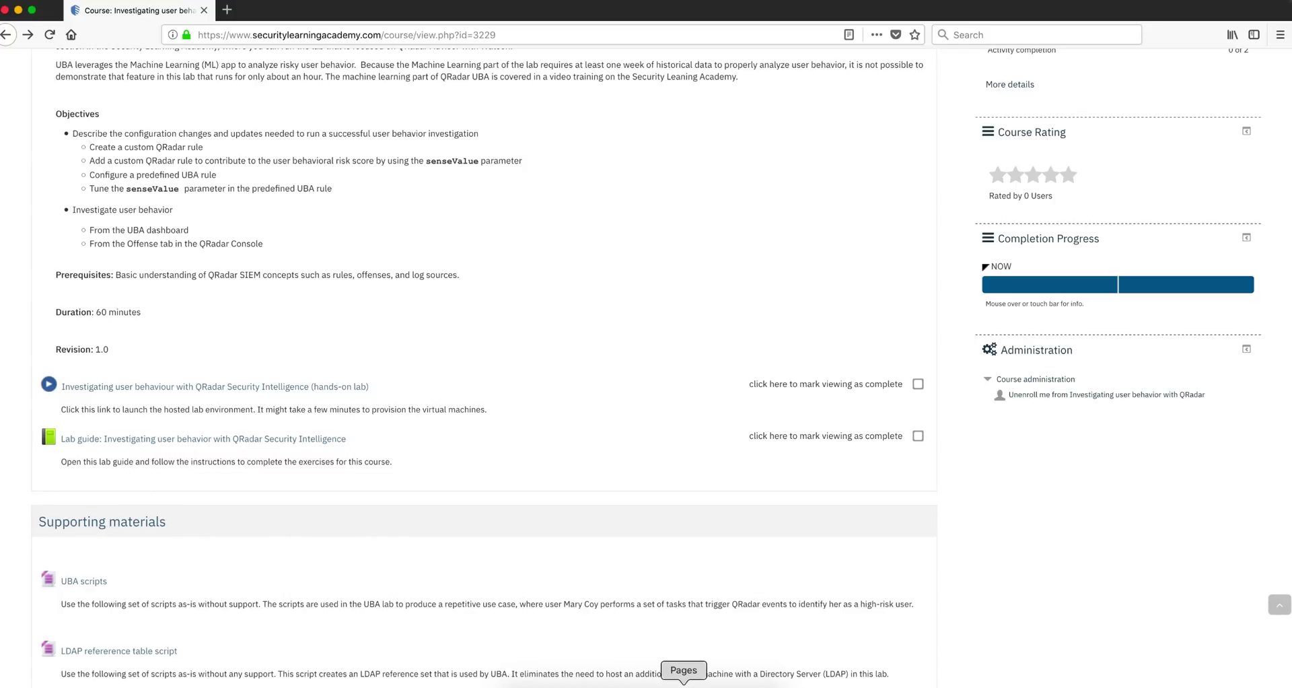
click(684, 683)
scroll(568, 509, up, 10)
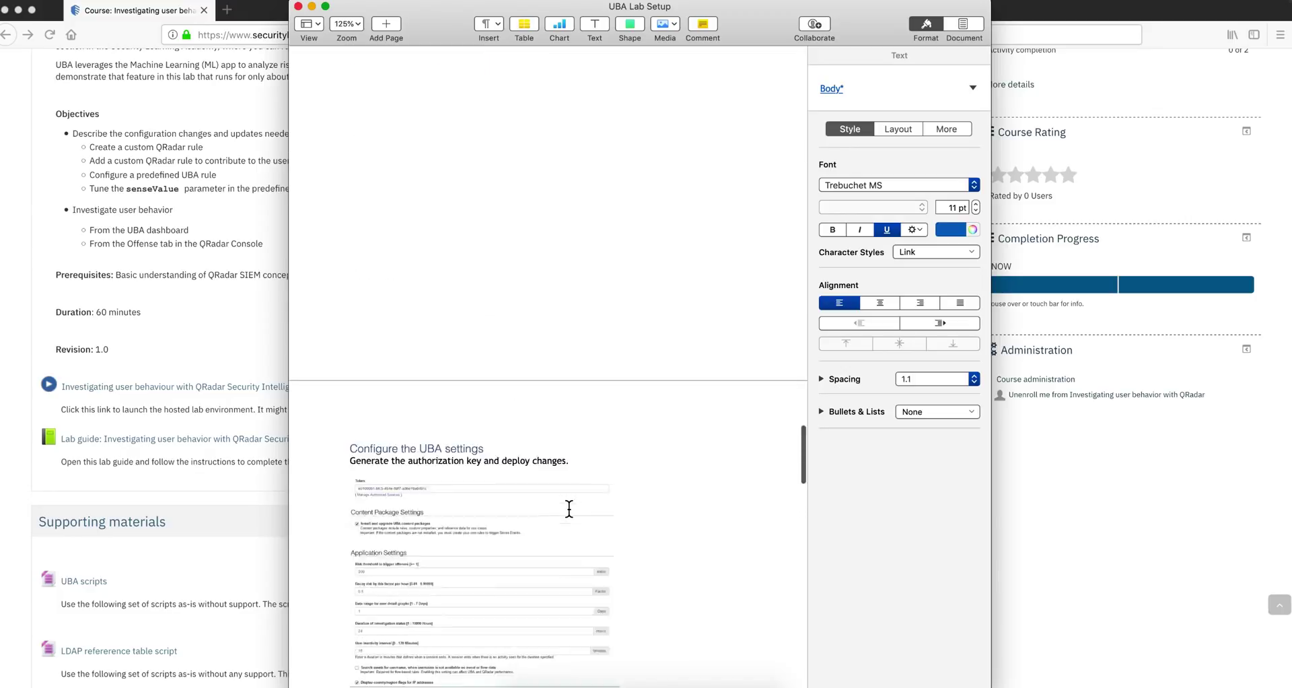
scroll(569, 509, up, 10)
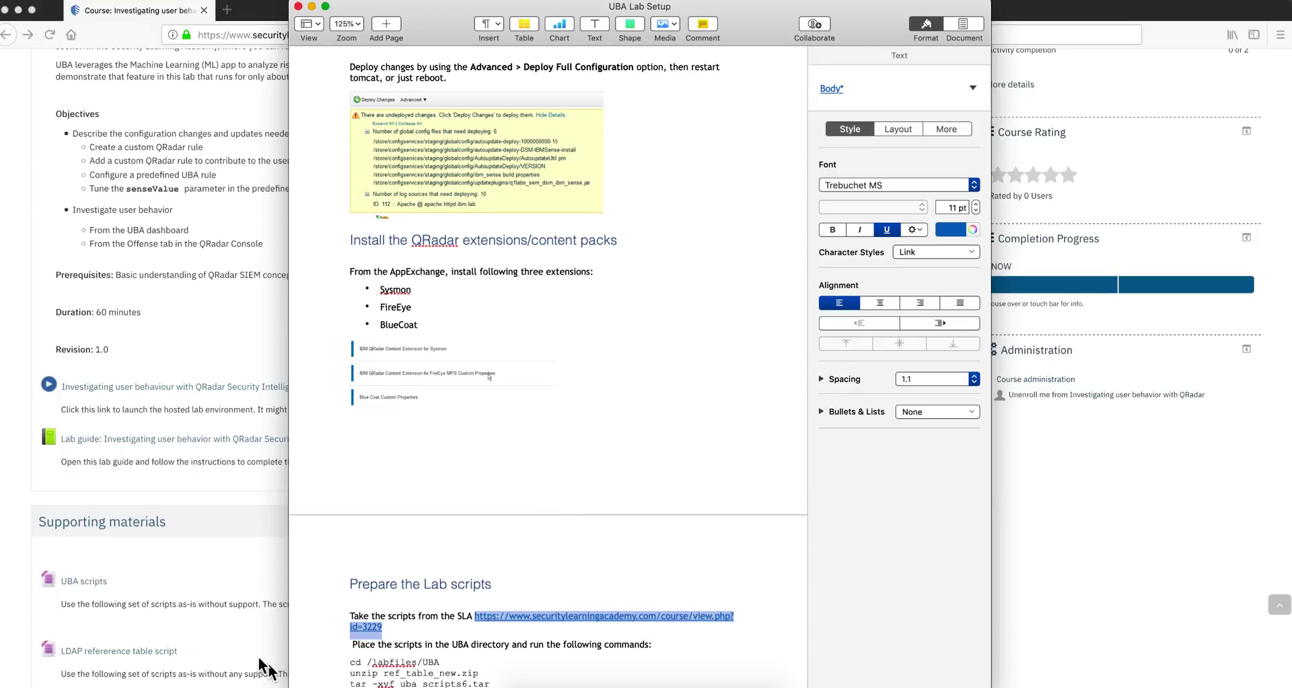
Switch back to the course page in Firefox and look over its Supporting materials section with the UBA and LDAP scripts.
click(263, 550)
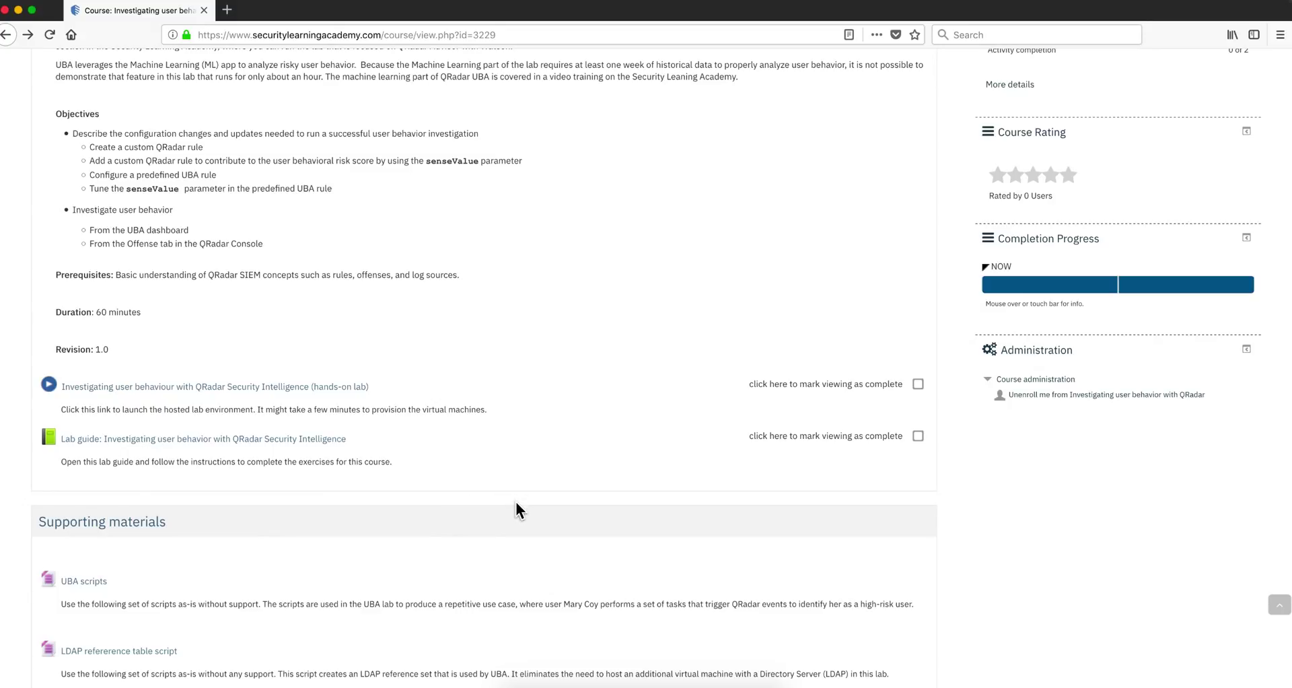
scroll(515, 502, down, 8)
scroll(515, 502, up, 5)
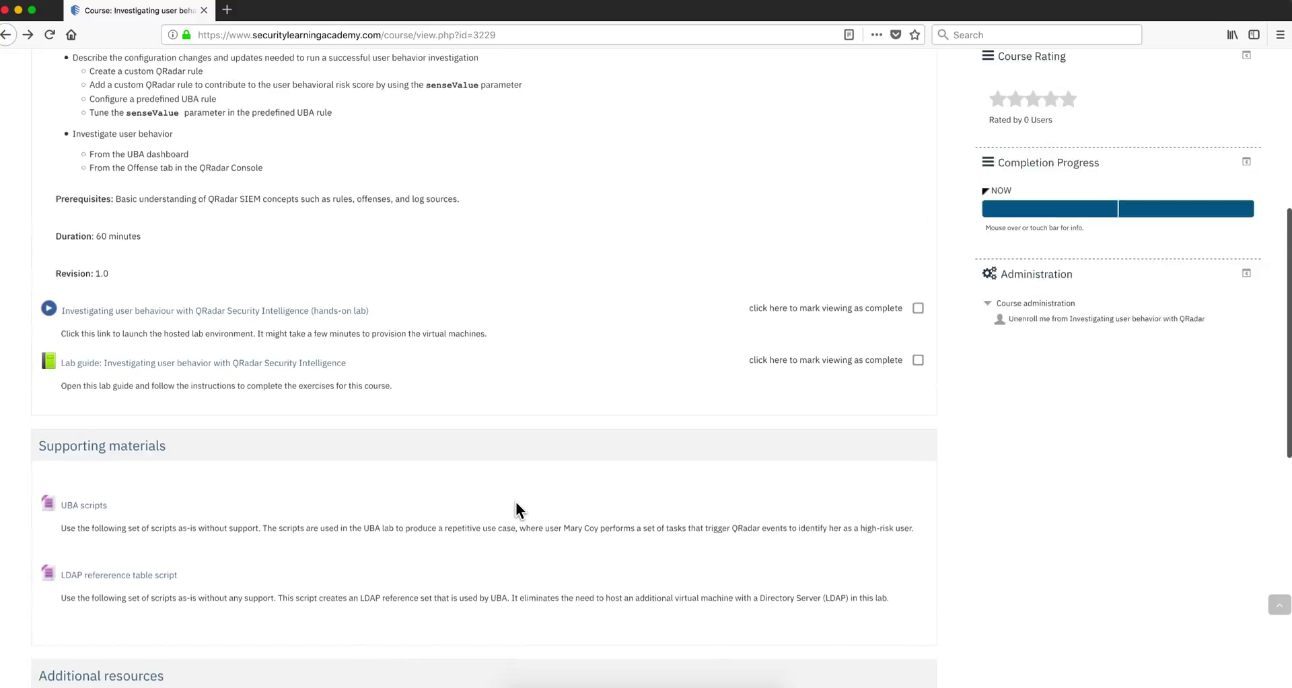